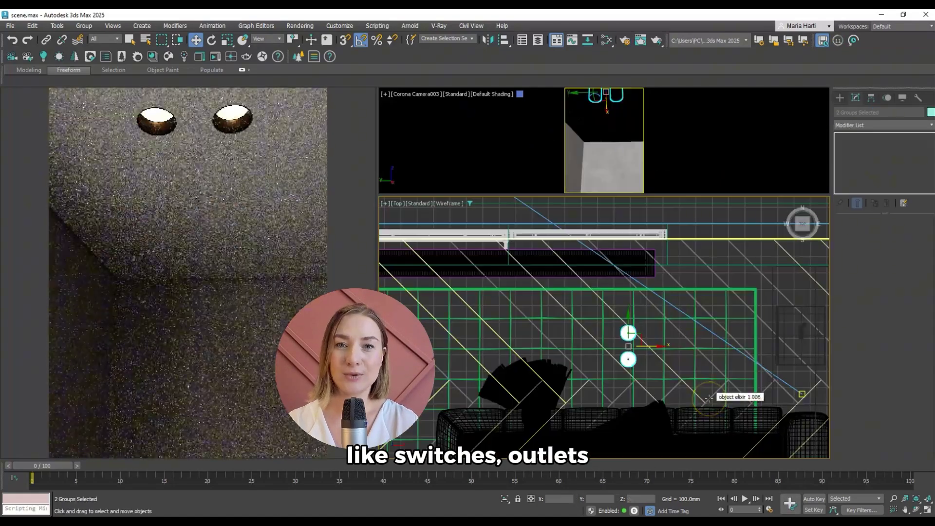
Shift the two socket circles right and drop the convector from the sill onto the floor.
{"action": "left_click_drag", "start_coordinate": [659, 353], "coordinate": [762, 352]}
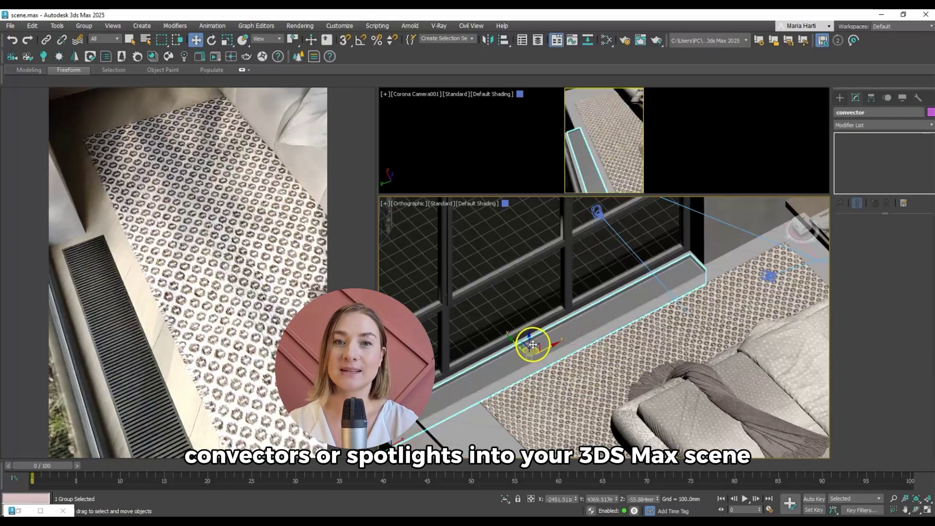
{"action": "left_click_drag", "start_coordinate": [532, 345], "coordinate": [589, 373]}
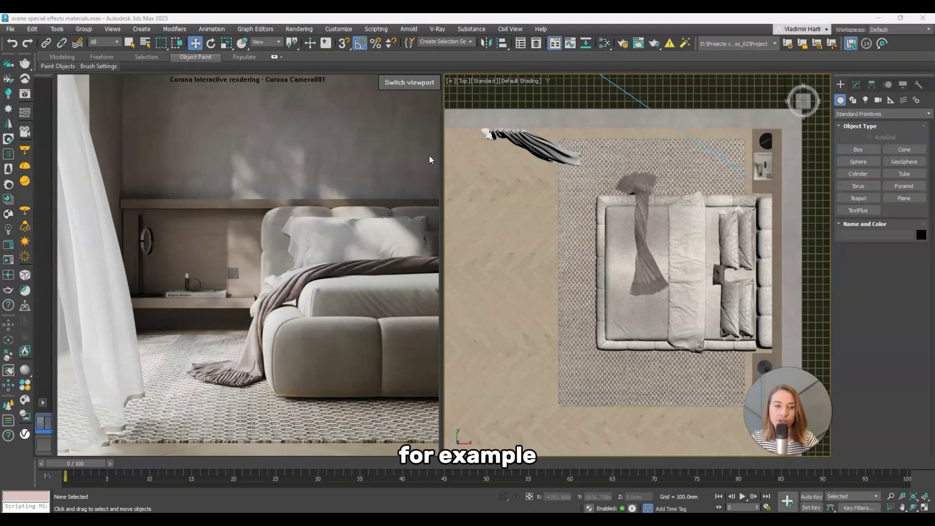
Select the sockets set on the headboard and zoom to it in an angled view.
{"action": "scroll", "coordinate": [668, 226], "scroll_direction": "down", "scroll_amount": 4}
{"action": "middle_click_drag", "start_coordinate": [668, 226], "coordinate": [740, 202], "text": "alt"}
{"action": "scroll", "coordinate": [740, 202], "scroll_direction": "up", "scroll_amount": 10}
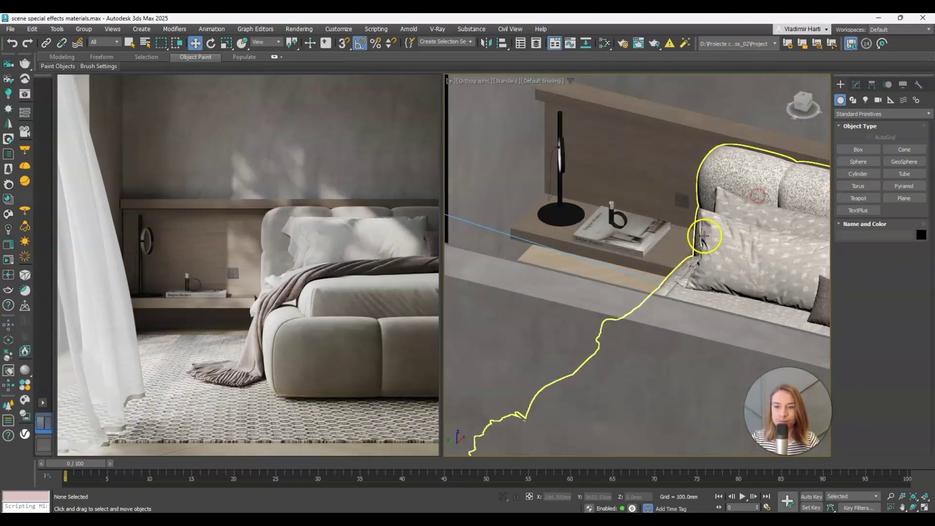
{"action": "key", "text": "F3"}
{"action": "left_click", "coordinate": [657, 185]}
{"action": "key", "text": "z"}
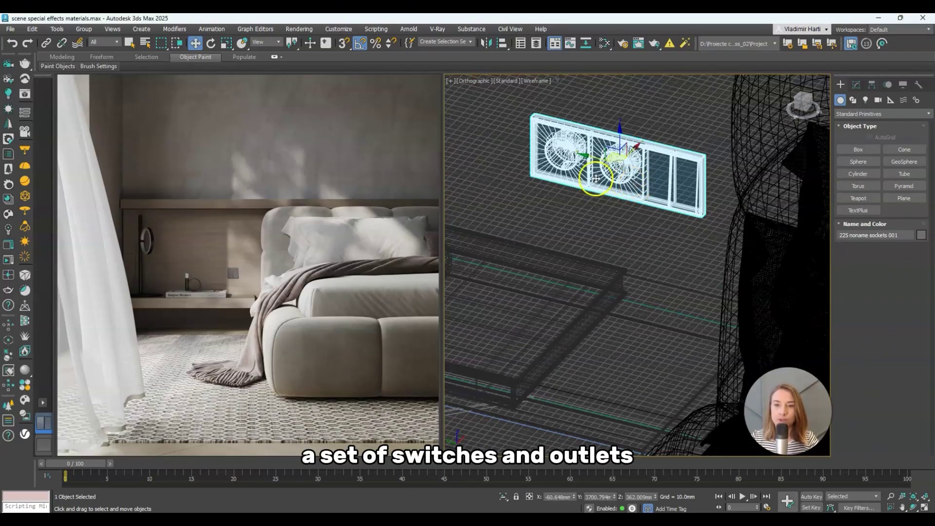
{"action": "scroll", "coordinate": [564, 198], "scroll_direction": "down", "scroll_amount": 4}
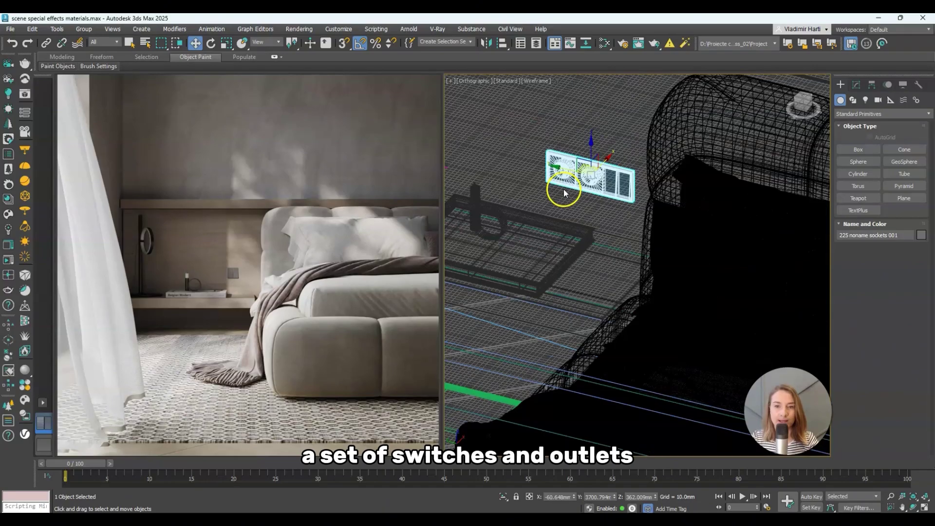
{"action": "key", "text": "F3"}
Re-frame the sockets from a steep top-down angle in wireframe.
{"action": "scroll", "coordinate": [538, 200], "scroll_direction": "down", "scroll_amount": 5}
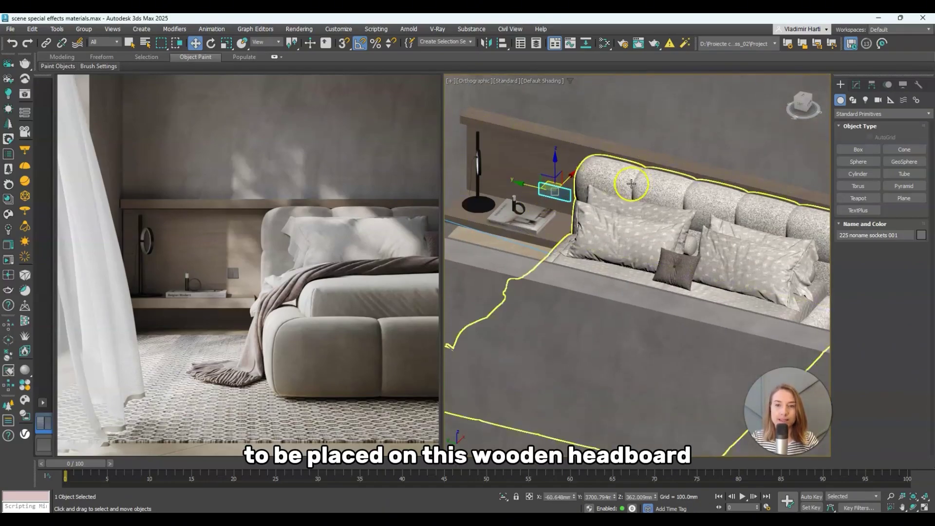
{"action": "scroll", "coordinate": [516, 208], "scroll_direction": "down", "scroll_amount": 3}
{"action": "middle_click_drag", "start_coordinate": [516, 209], "coordinate": [649, 275], "text": "alt"}
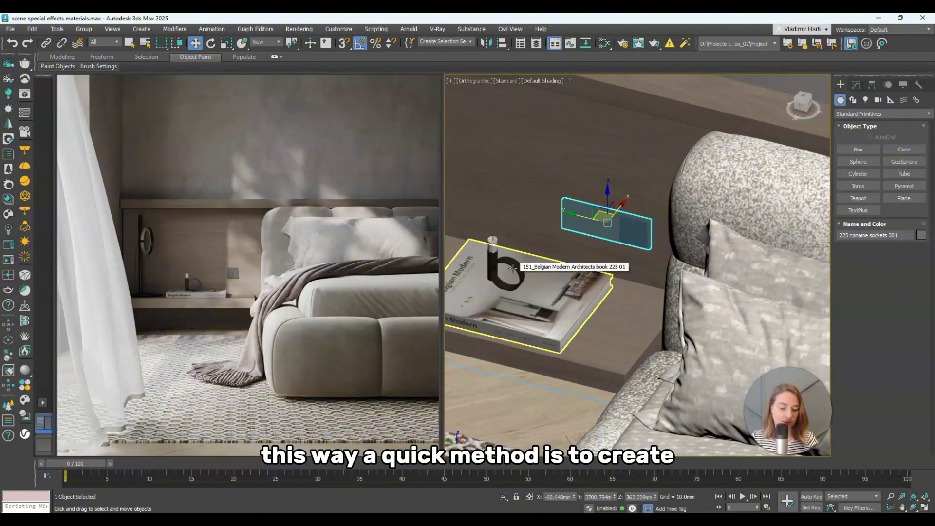
{"action": "middle_click_drag", "start_coordinate": [512, 267], "coordinate": [697, 249], "text": "alt"}
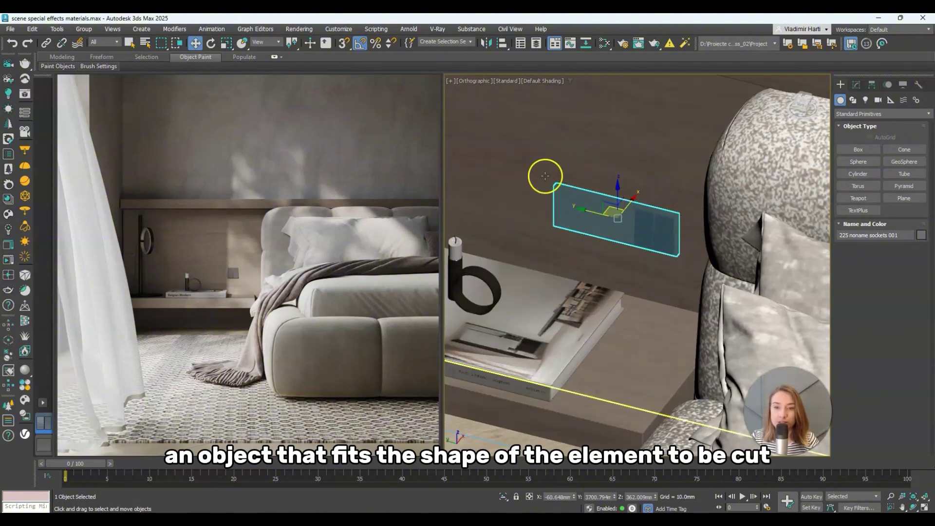
{"action": "key", "text": "F3"}
{"action": "key", "text": "z"}
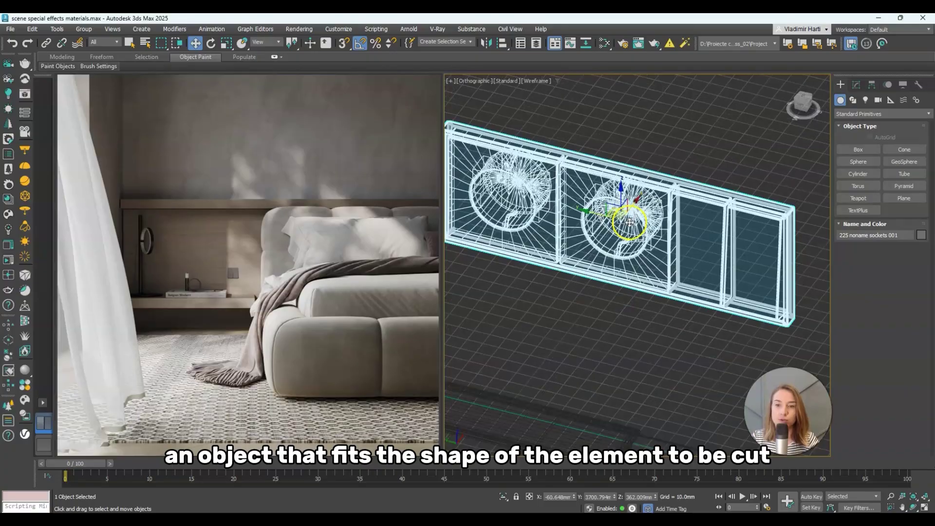
{"action": "scroll", "coordinate": [694, 226], "scroll_direction": "down", "scroll_amount": 5}
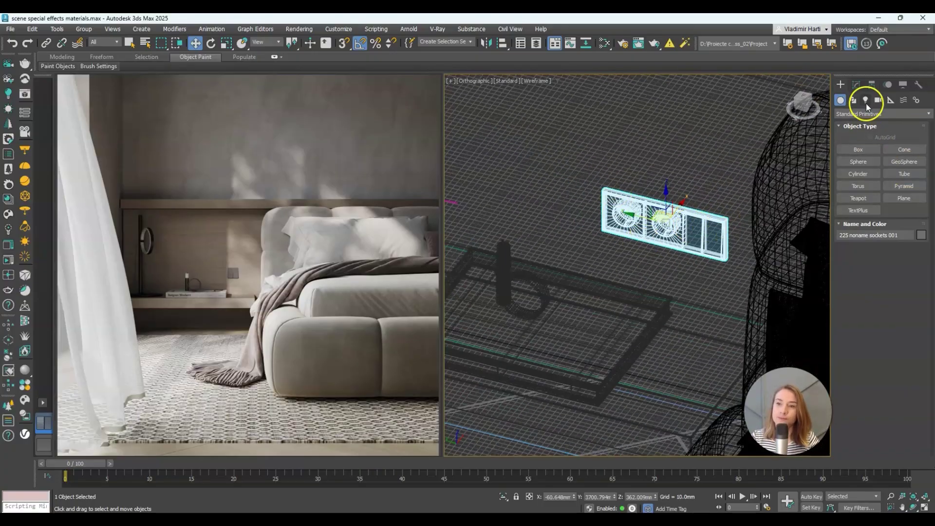
Draw a box covering the sockets plate in the Left view.
{"action": "left_click", "coordinate": [858, 150]}
{"action": "key", "text": "l"}
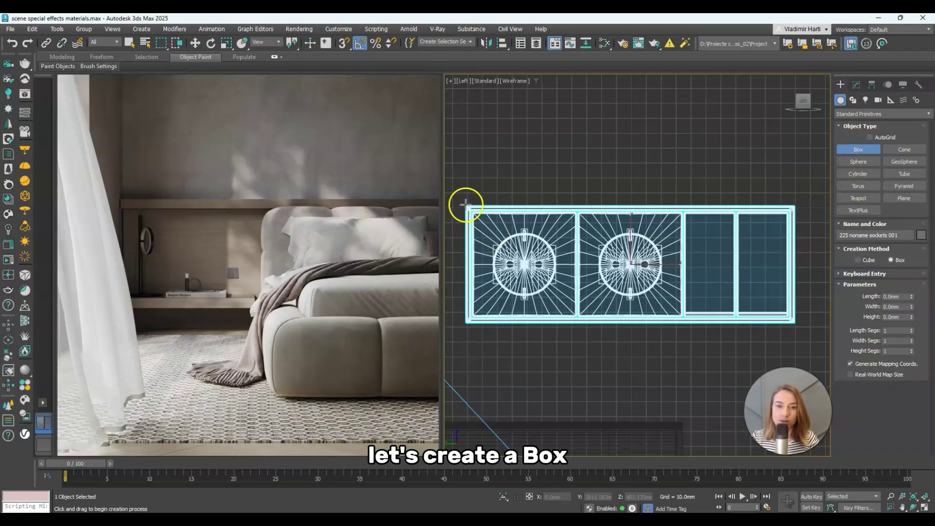
{"action": "left_click_drag", "start_coordinate": [466, 204], "coordinate": [794, 323]}
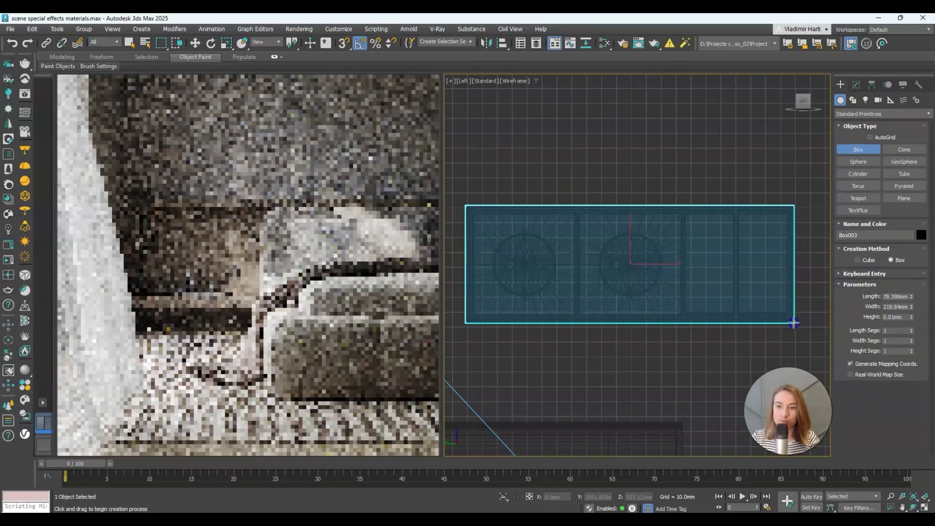
{"action": "key", "text": "w"}
{"action": "scroll", "coordinate": [706, 382], "scroll_direction": "down", "scroll_amount": 3}
Set the box height to -113.6 mm so it passes through the headboard panel.
{"action": "key", "text": "t"}
{"action": "key", "text": "s"}
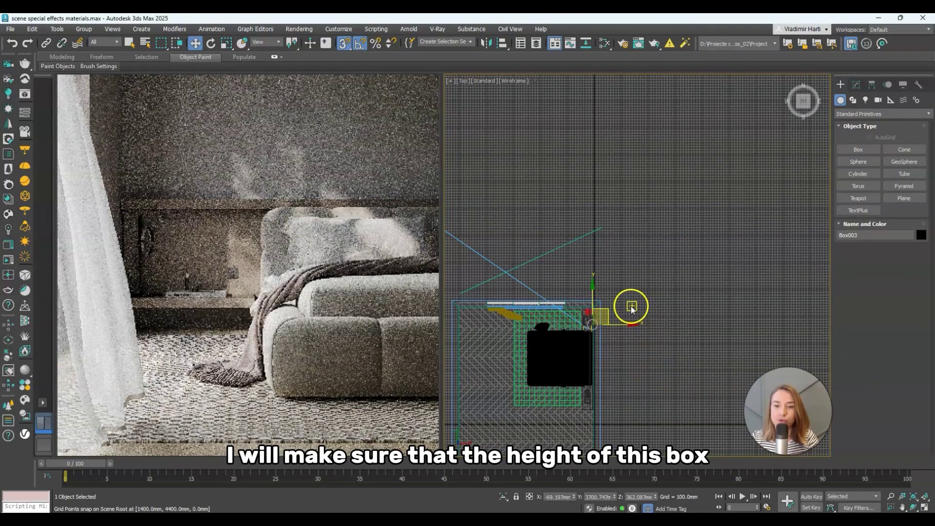
{"action": "scroll", "coordinate": [598, 331], "scroll_direction": "up", "scroll_amount": 8}
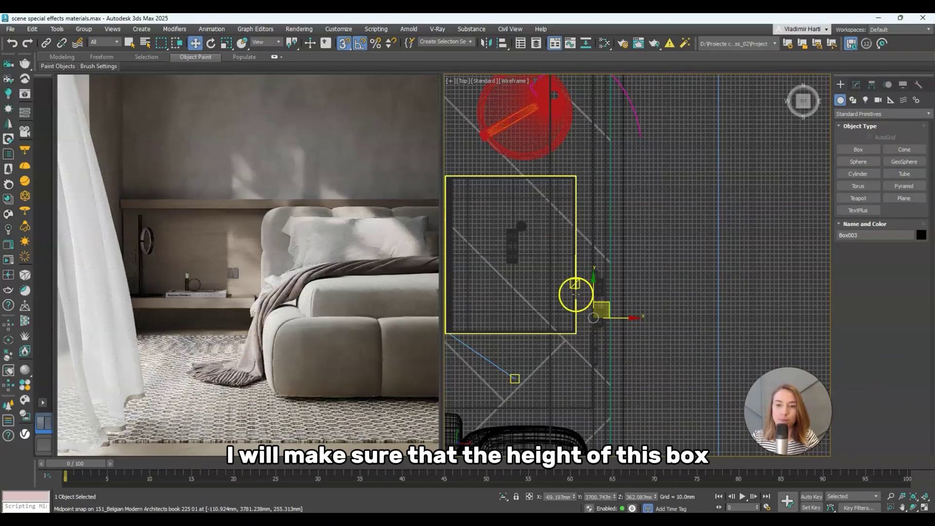
{"action": "left_click", "coordinate": [856, 84]}
{"action": "left_click_drag", "start_coordinate": [38, 401], "coordinate": [695, 324]}
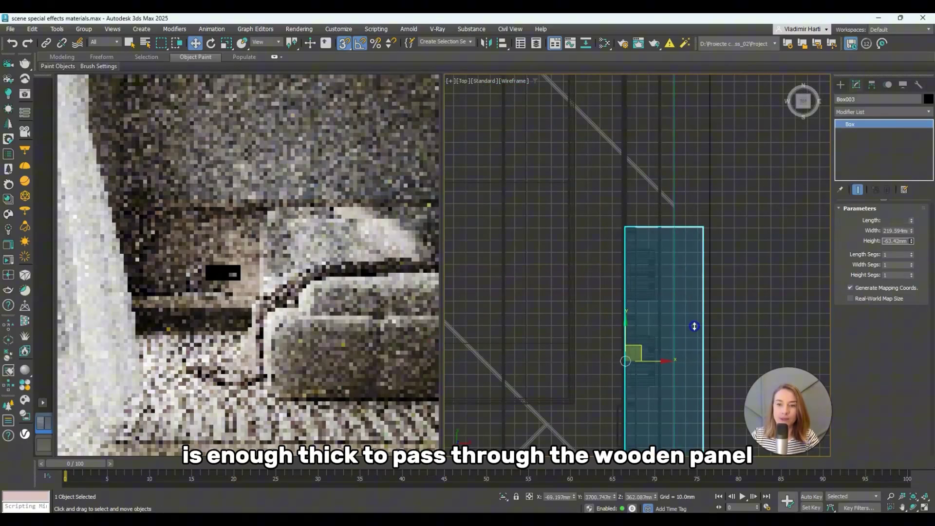
{"action": "scroll", "coordinate": [505, 182], "scroll_direction": "down", "scroll_amount": 3}
{"action": "key", "text": "F3"}
{"action": "scroll", "coordinate": [601, 261], "scroll_direction": "down", "scroll_amount": 3}
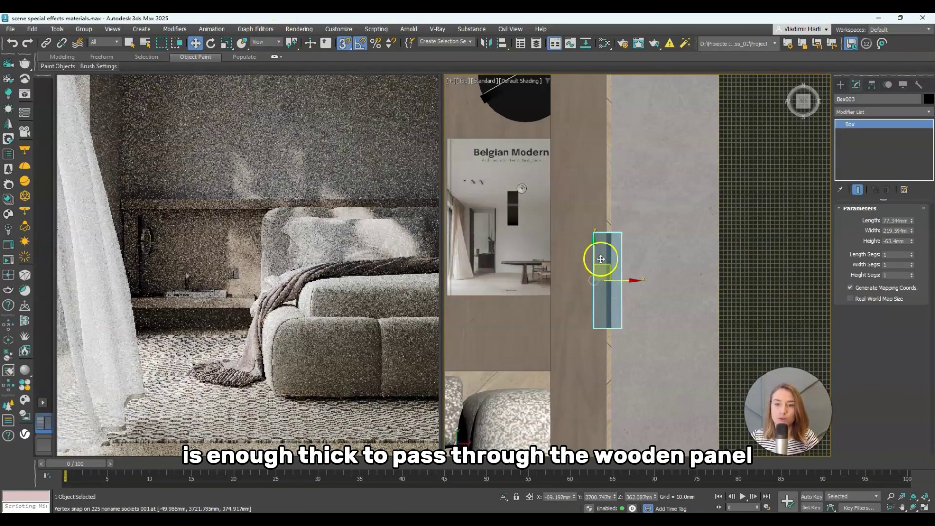
{"action": "scroll", "coordinate": [595, 248], "scroll_direction": "up", "scroll_amount": 3}
{"action": "scroll", "coordinate": [669, 304], "scroll_direction": "down", "scroll_amount": 3}
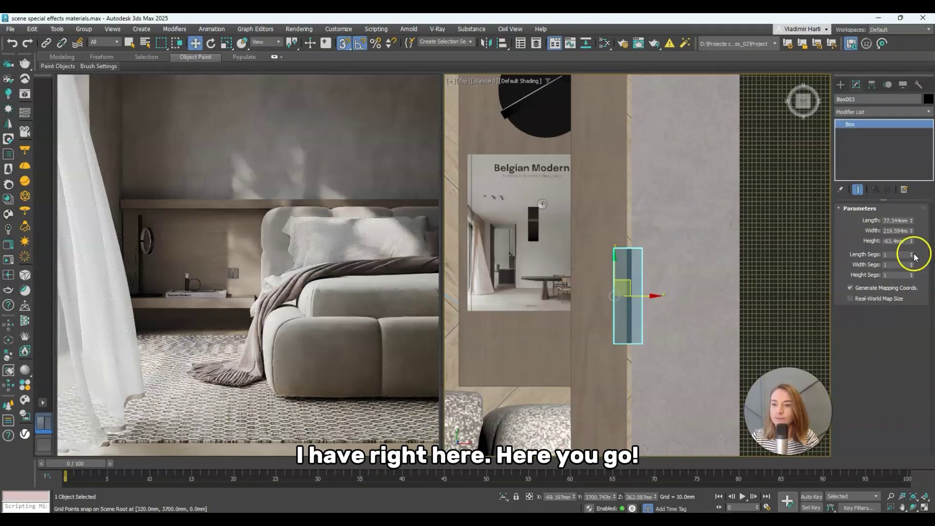
{"action": "left_click_drag", "start_coordinate": [912, 240], "coordinate": [911, 260]}
{"action": "middle_click_drag", "start_coordinate": [638, 295], "coordinate": [660, 276], "text": "alt"}
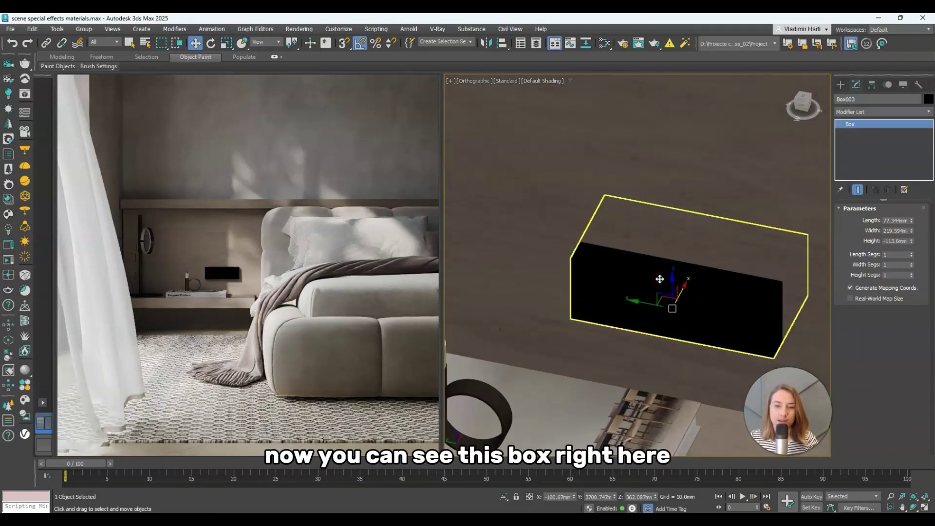
{"action": "left_click", "coordinate": [279, 299]}
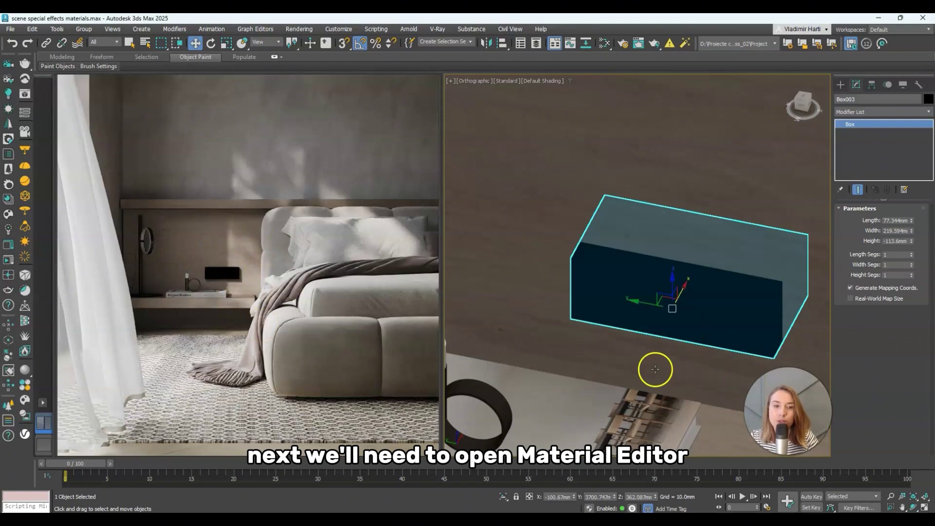
Clear old nodes in the Slate Material Editor and add a new CoronaSlicerMtl.
{"action": "key", "text": "m"}
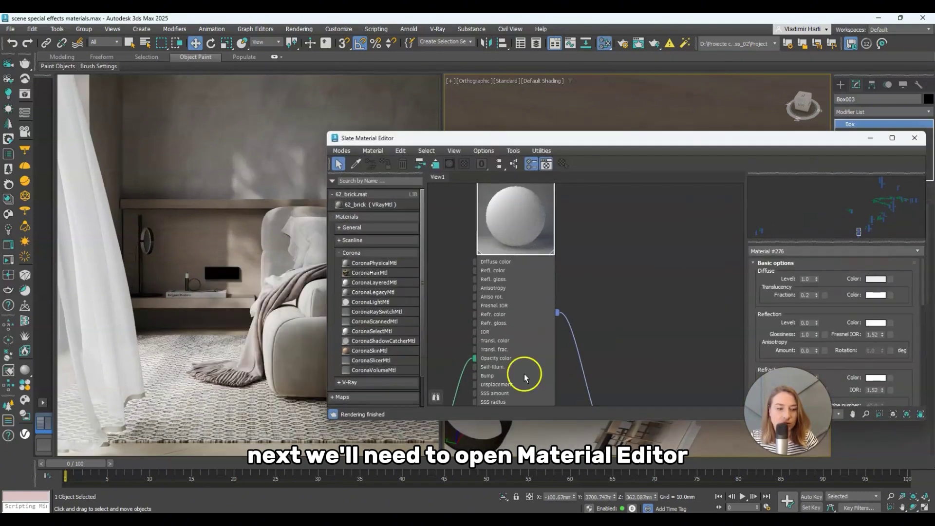
{"action": "left_click", "coordinate": [466, 387]}
{"action": "left_click", "coordinate": [793, 297]}
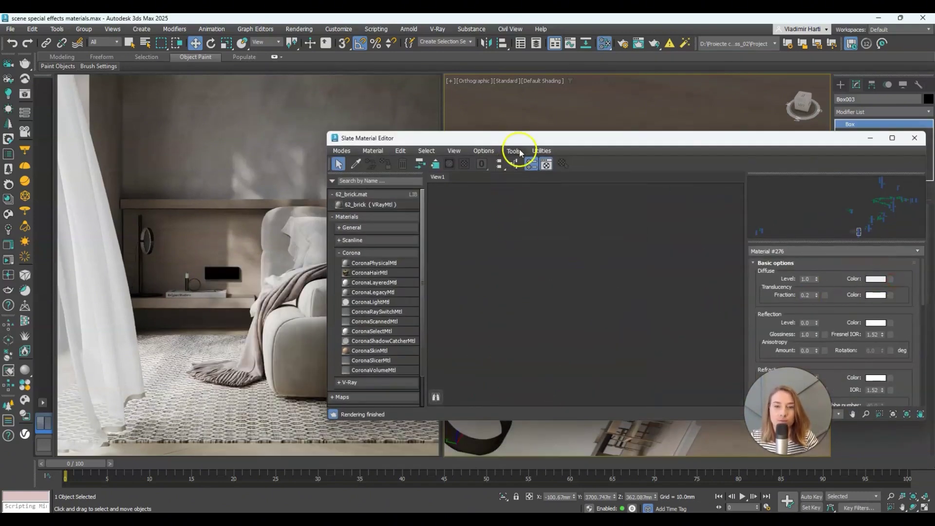
{"action": "left_click_drag", "start_coordinate": [477, 380], "coordinate": [705, 303]}
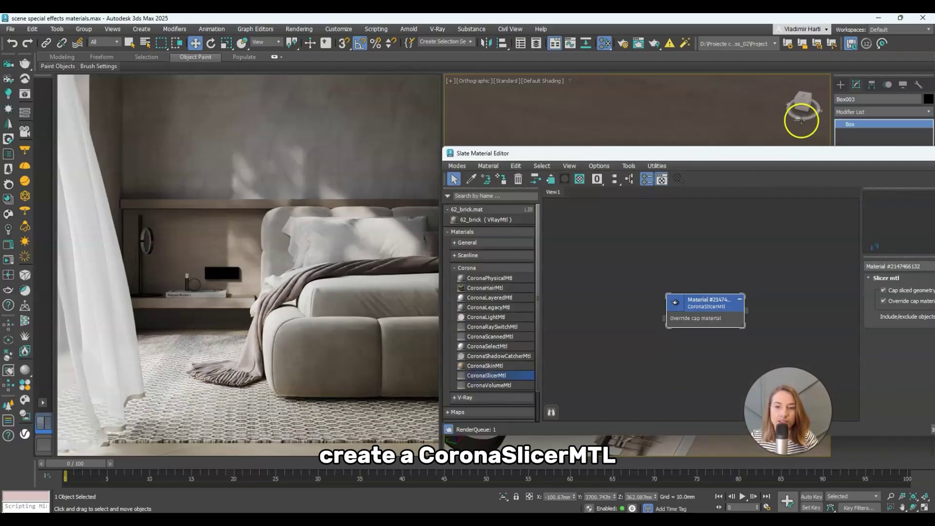
{"action": "left_click", "coordinate": [760, 303]}
{"action": "left_click", "coordinate": [685, 306]}
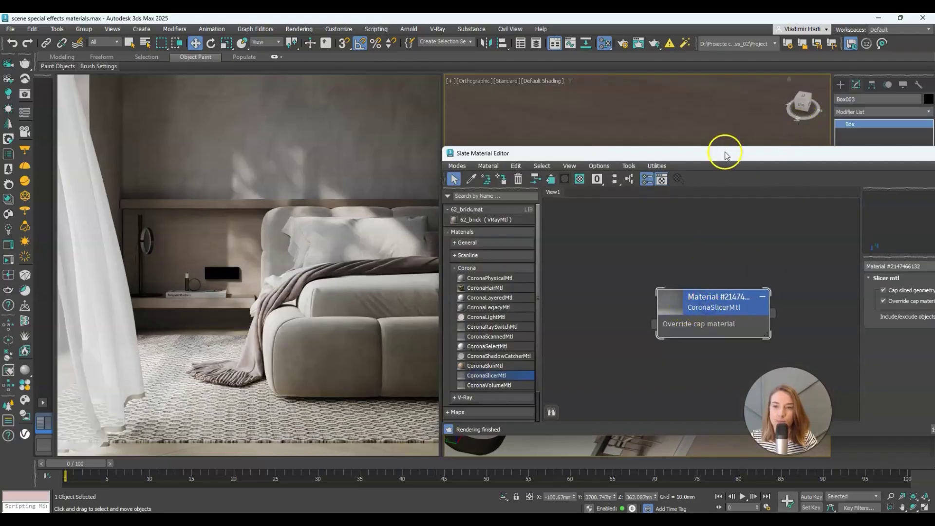
Assign the CoronaSlicerMtl to Box003 and reposition the editor to uncover the render.
{"action": "left_click_drag", "start_coordinate": [720, 152], "coordinate": [386, 199]}
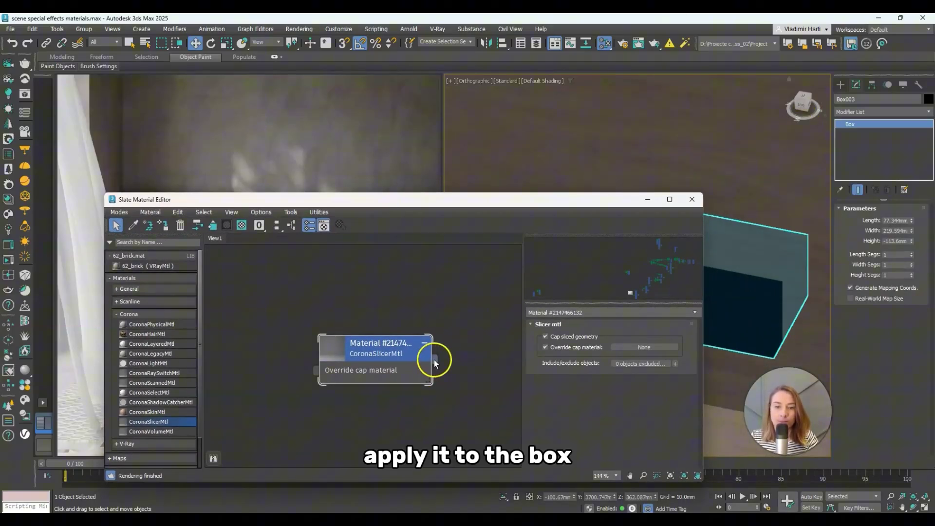
{"action": "left_click_drag", "start_coordinate": [434, 359], "coordinate": [732, 307]}
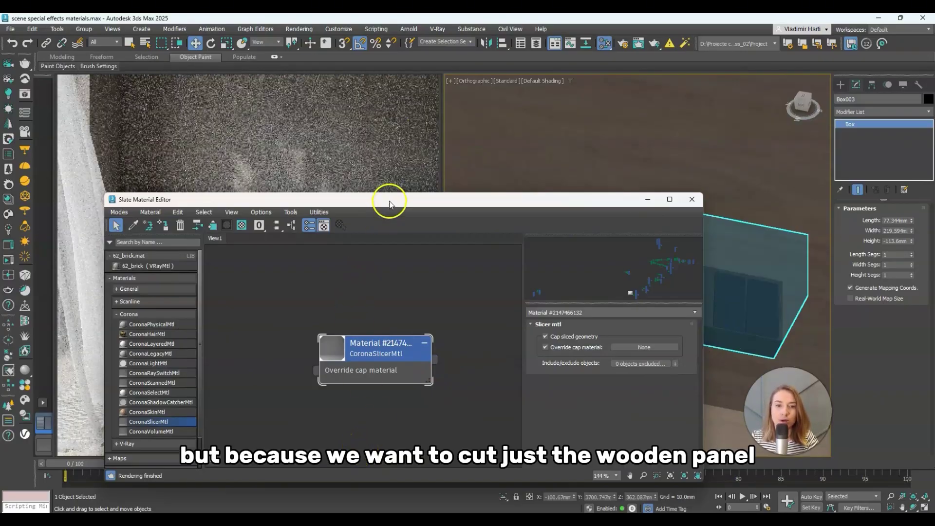
{"action": "left_click_drag", "start_coordinate": [389, 203], "coordinate": [406, 356]}
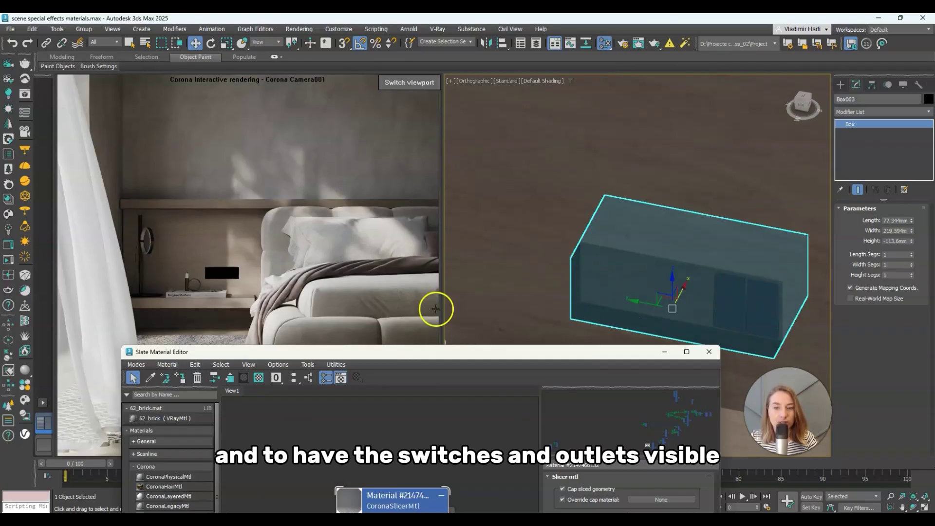
{"action": "left_click_drag", "start_coordinate": [441, 351], "coordinate": [266, 215]}
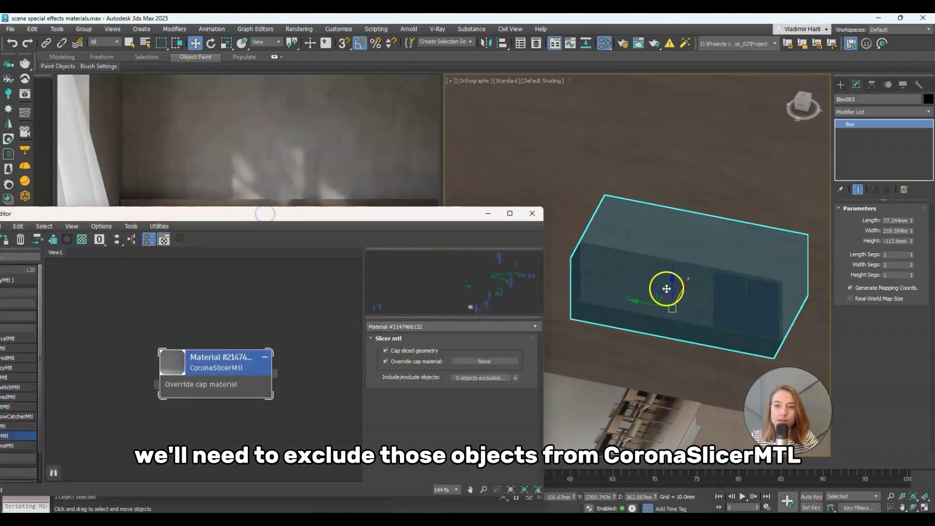
Exclude the sockets object from the CoronaSlicerMtl via Include/exclude objects.
{"action": "right_click", "coordinate": [334, 440]}
{"action": "left_click", "coordinate": [726, 360]}
{"action": "key", "text": "F3"}
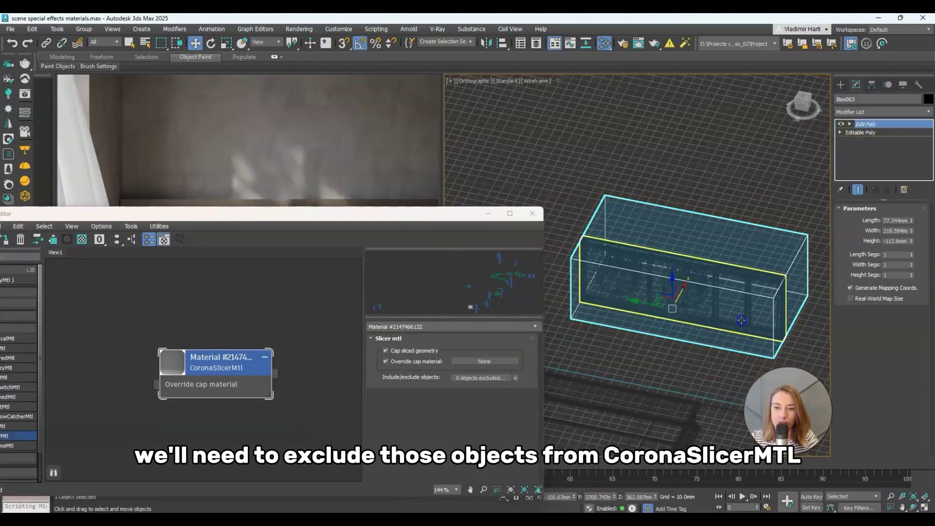
{"action": "left_click", "coordinate": [740, 321]}
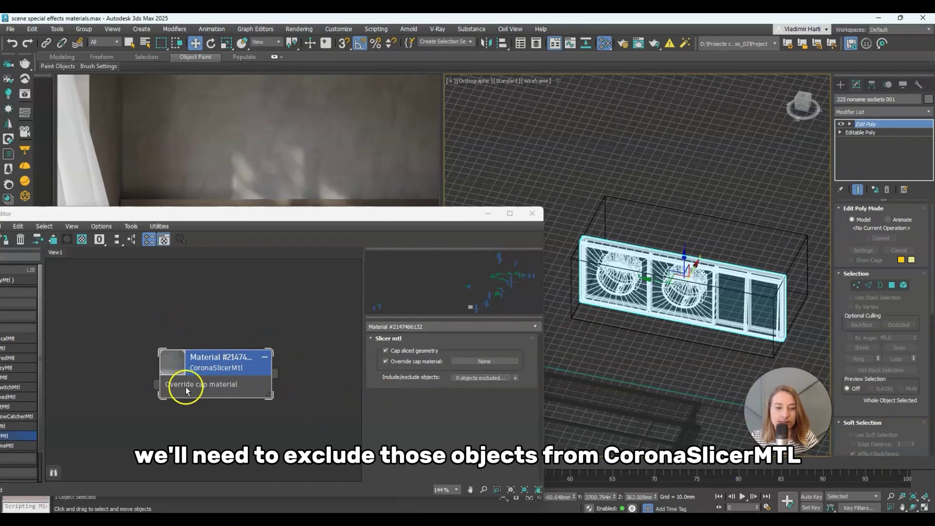
{"action": "left_click", "coordinate": [516, 378]}
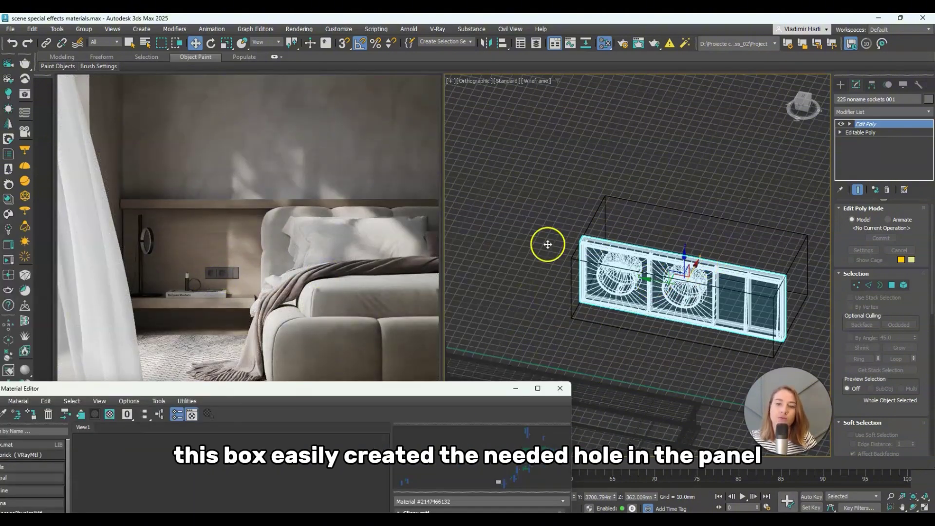
{"action": "mouse_move", "coordinate": [266, 268]}
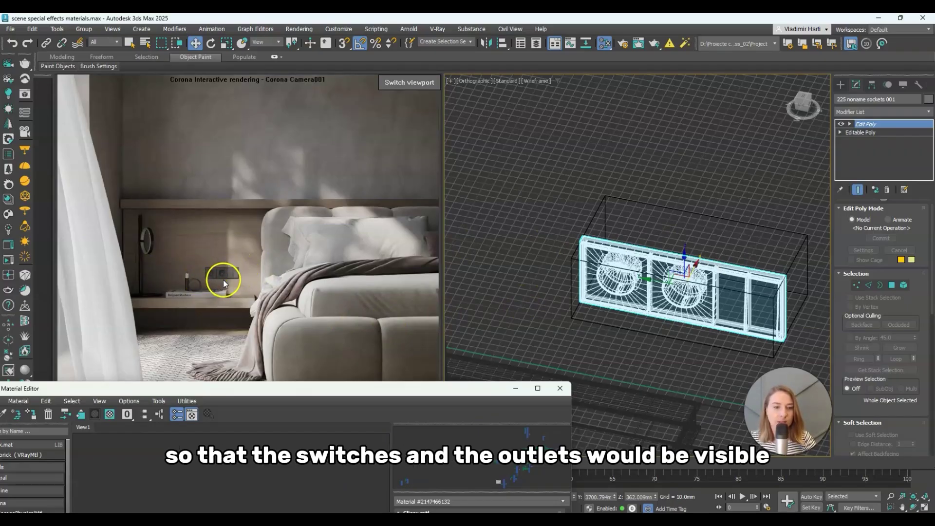
Group the sockets and their slicer box as Group002.
{"action": "left_click", "coordinate": [599, 296]}
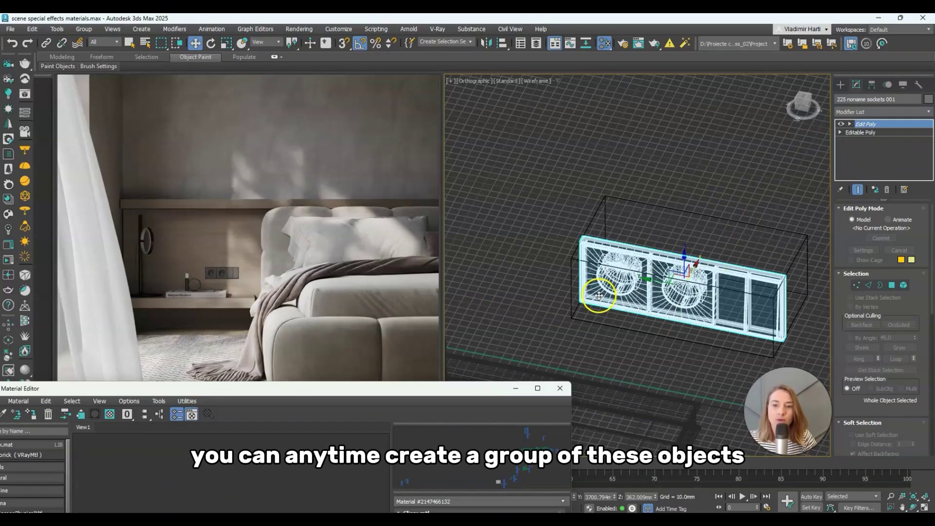
{"action": "left_click", "coordinate": [752, 225]}
{"action": "left_click", "coordinate": [690, 298], "text": "ctrl"}
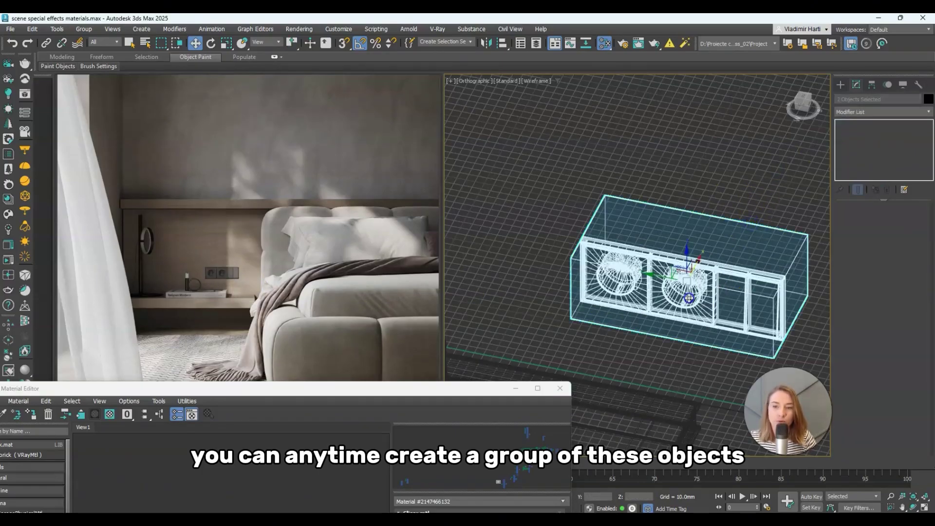
{"action": "left_click", "coordinate": [84, 29]}
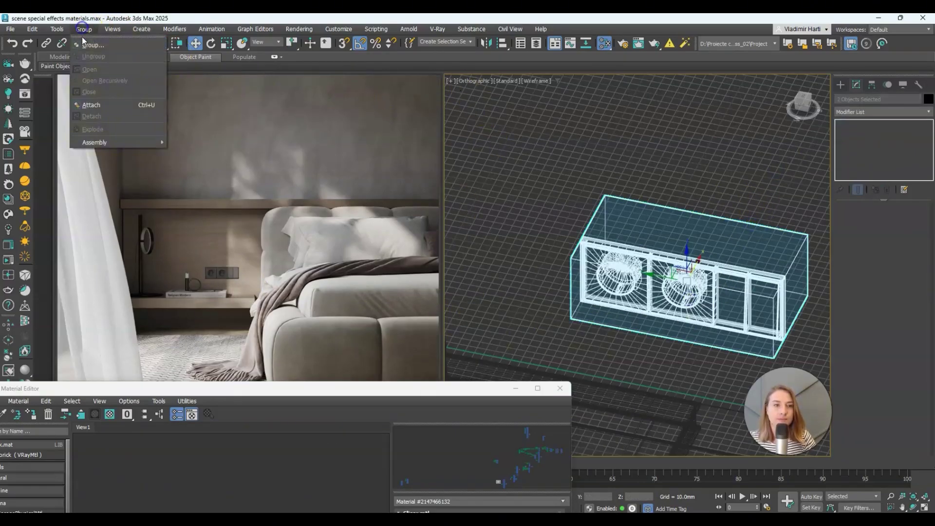
{"action": "left_click", "coordinate": [101, 47]}
{"action": "left_click", "coordinate": [505, 302]}
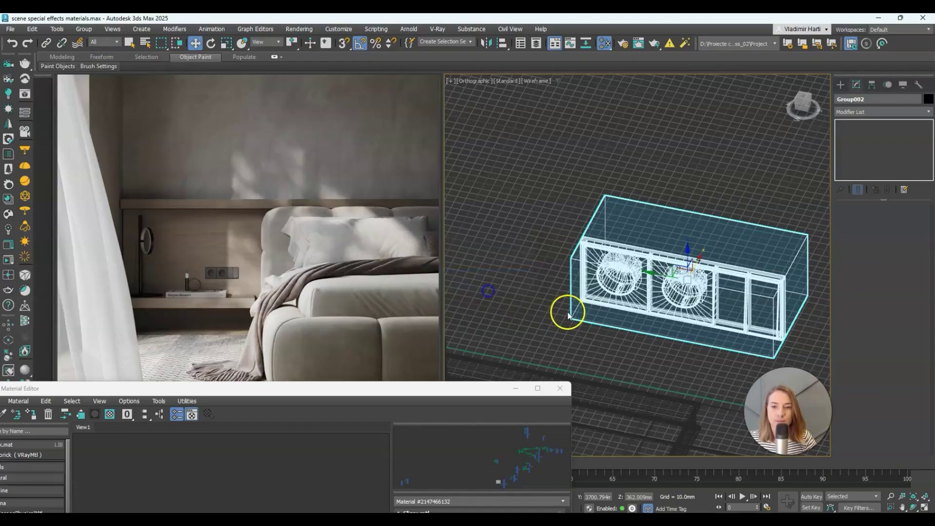
Move Group002 sideways, up and down on the headboard to confirm the cut follows.
{"action": "left_click_drag", "start_coordinate": [653, 275], "coordinate": [568, 258]}
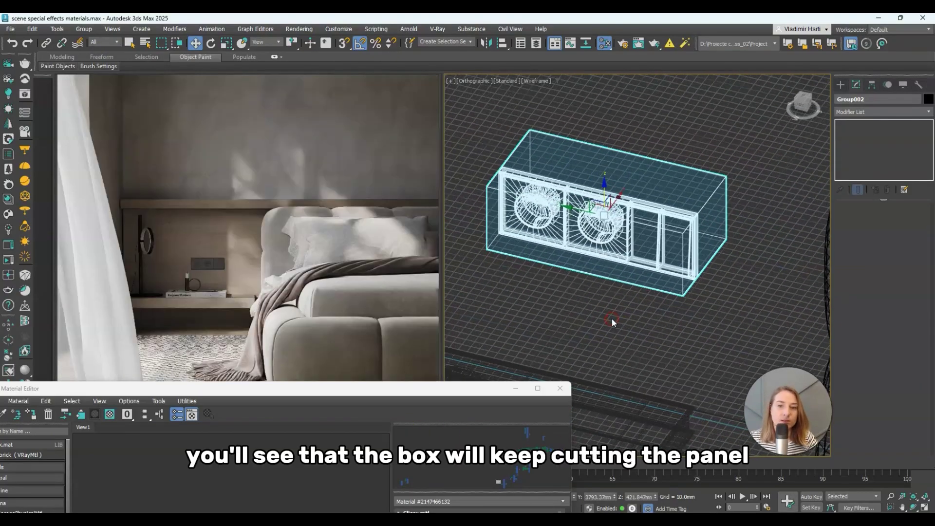
{"action": "left_click_drag", "start_coordinate": [598, 184], "coordinate": [601, 136]}
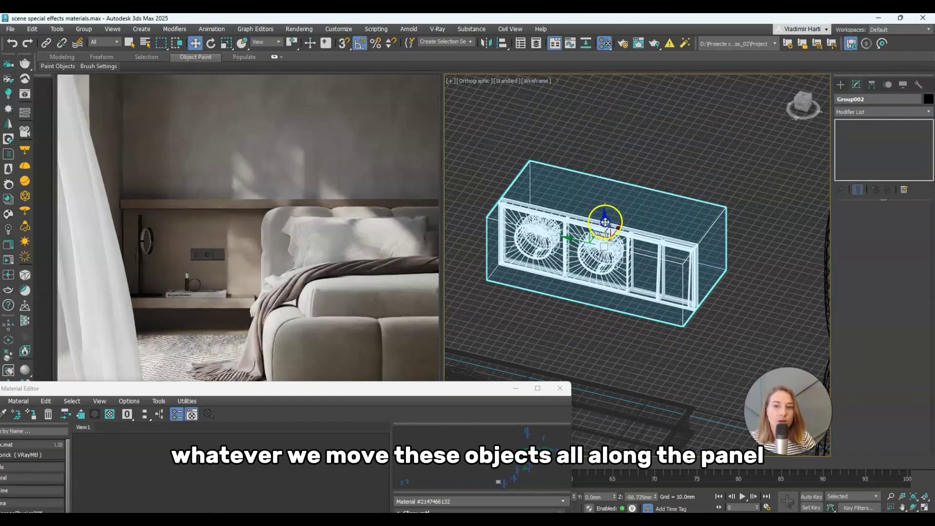
{"action": "left_click_drag", "start_coordinate": [601, 214], "coordinate": [627, 291]}
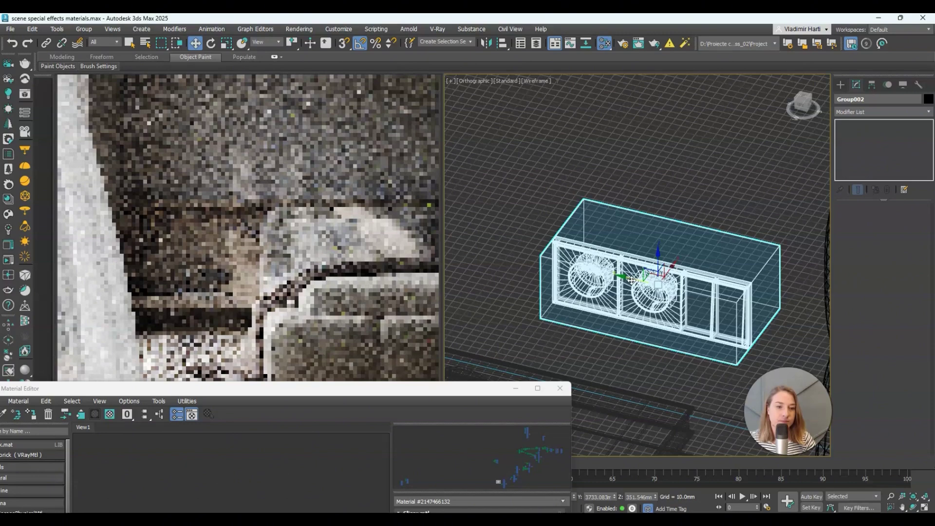
{"action": "left_click_drag", "start_coordinate": [638, 268], "coordinate": [629, 208]}
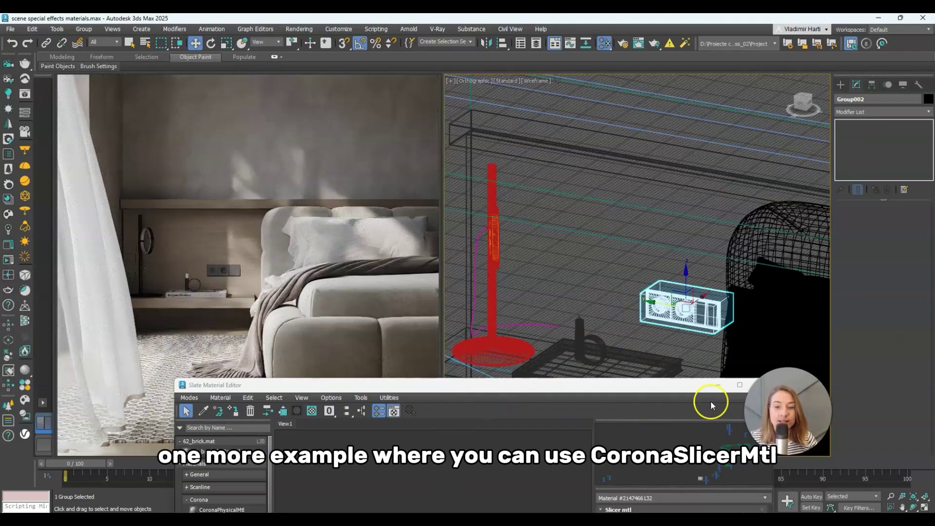
Close the material editor and select the convector slim, viewing it from Top in wireframe.
{"action": "left_click_drag", "start_coordinate": [623, 385], "coordinate": [603, 347]}
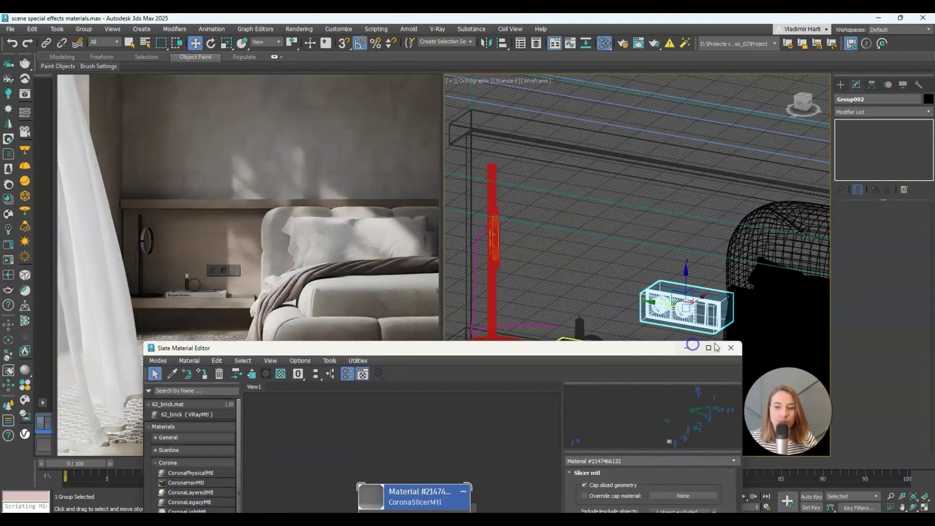
{"action": "left_click", "coordinate": [697, 347]}
{"action": "key", "text": "t"}
{"action": "scroll", "coordinate": [657, 229], "scroll_direction": "down", "scroll_amount": 2}
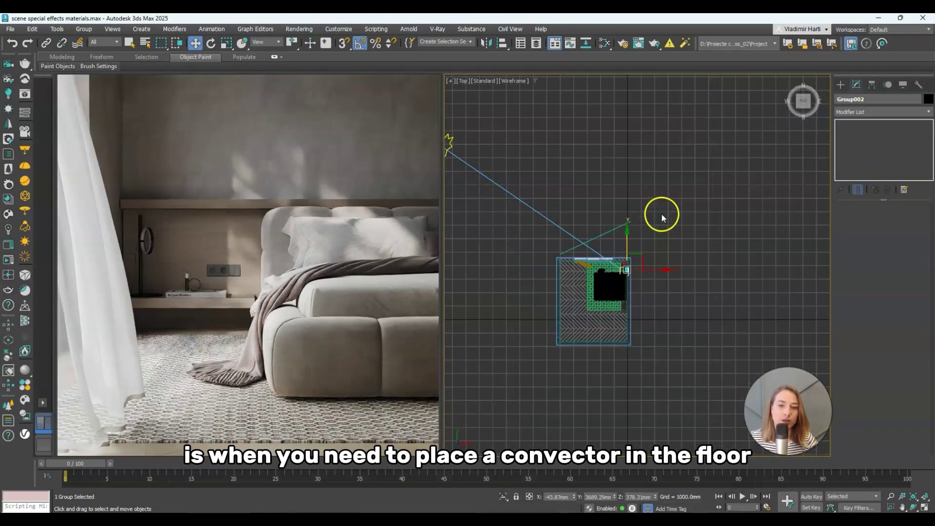
{"action": "scroll", "coordinate": [613, 253], "scroll_direction": "up", "scroll_amount": 5}
{"action": "scroll", "coordinate": [599, 292], "scroll_direction": "up", "scroll_amount": 3}
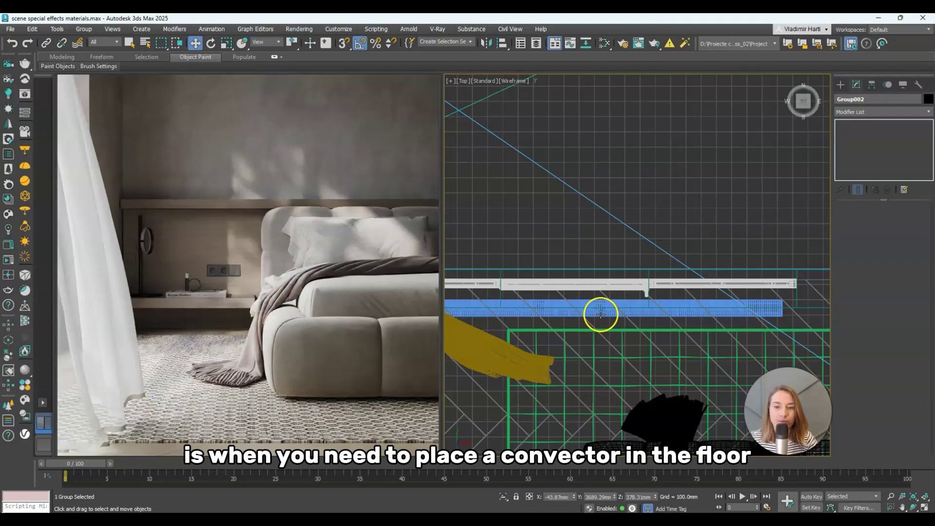
{"action": "left_click", "coordinate": [601, 315]}
{"action": "scroll", "coordinate": [594, 302], "scroll_direction": "up", "scroll_amount": 3}
{"action": "middle_click_drag", "start_coordinate": [591, 305], "coordinate": [682, 278], "text": "alt"}
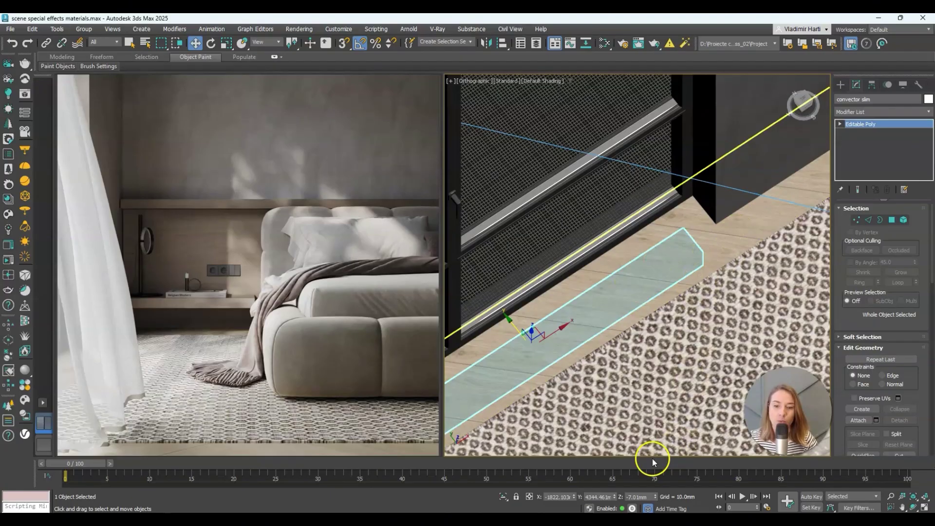
{"action": "key", "text": "t"}
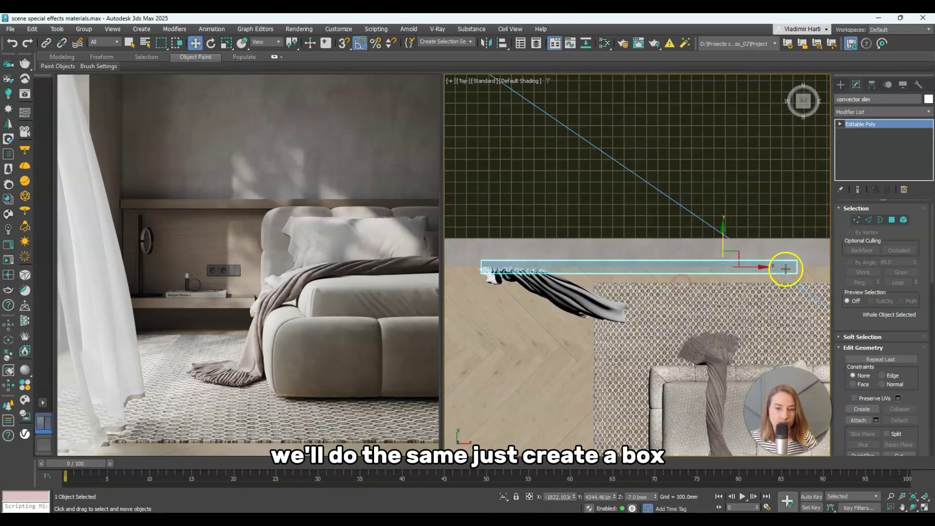
{"action": "key", "text": "F3"}
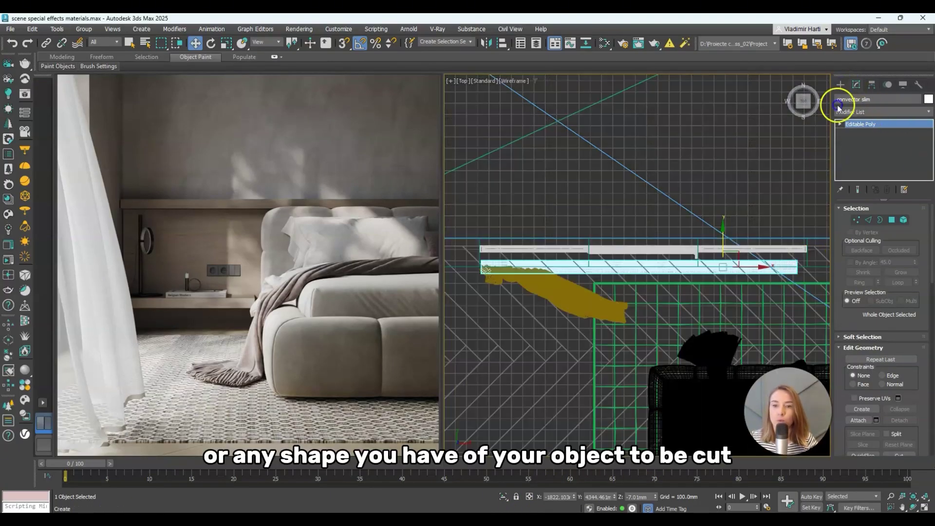
Draw Box004 along the convector, about 107.98 × 2796.55 mm, snapping to its vertices.
{"action": "left_click", "coordinate": [840, 85]}
{"action": "left_click", "coordinate": [859, 149]}
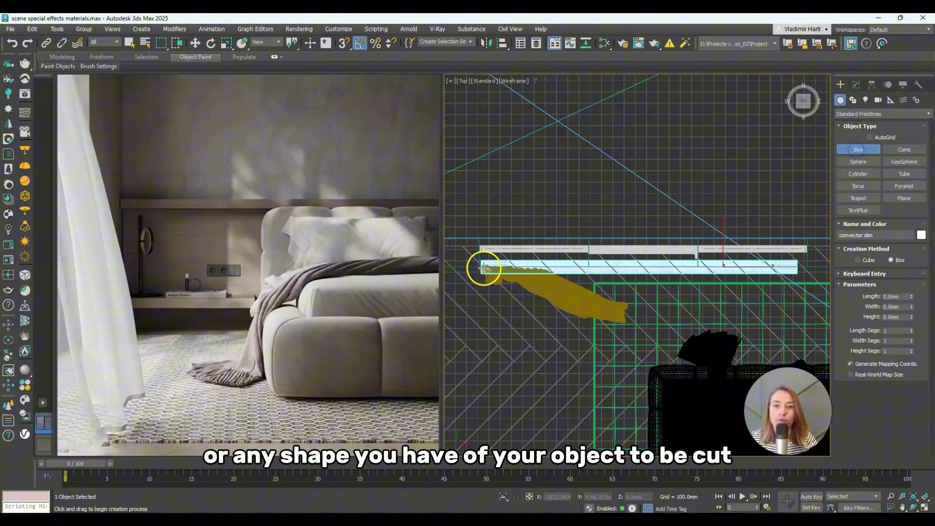
{"action": "scroll", "coordinate": [484, 268], "scroll_direction": "up", "scroll_amount": 5}
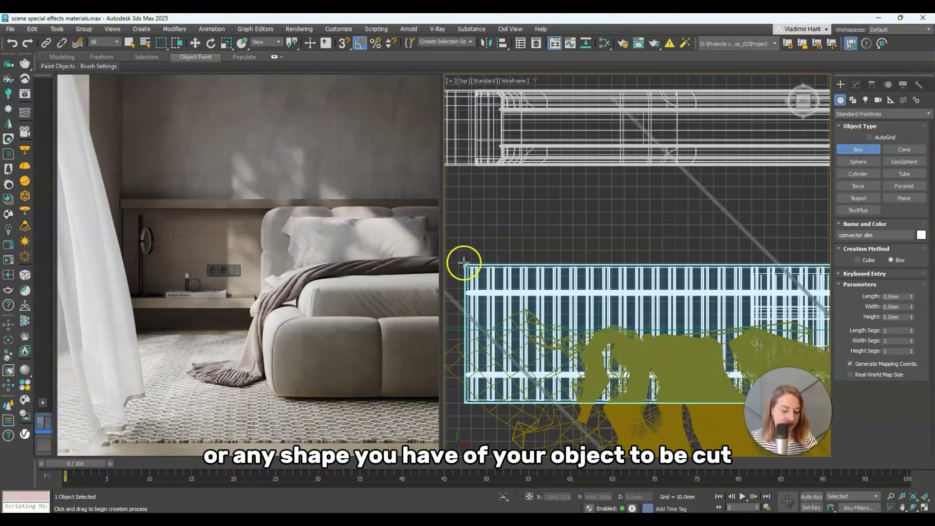
{"action": "key", "text": "s"}
{"action": "left_click_drag", "start_coordinate": [461, 259], "coordinate": [619, 303]}
{"action": "scroll", "coordinate": [470, 255], "scroll_direction": "down", "scroll_amount": 4}
{"action": "scroll", "coordinate": [643, 268], "scroll_direction": "down", "scroll_amount": 4}
{"action": "scroll", "coordinate": [589, 302], "scroll_direction": "up", "scroll_amount": 1}
{"action": "scroll", "coordinate": [628, 298], "scroll_direction": "up", "scroll_amount": 5}
{"action": "left_click", "coordinate": [723, 269]}
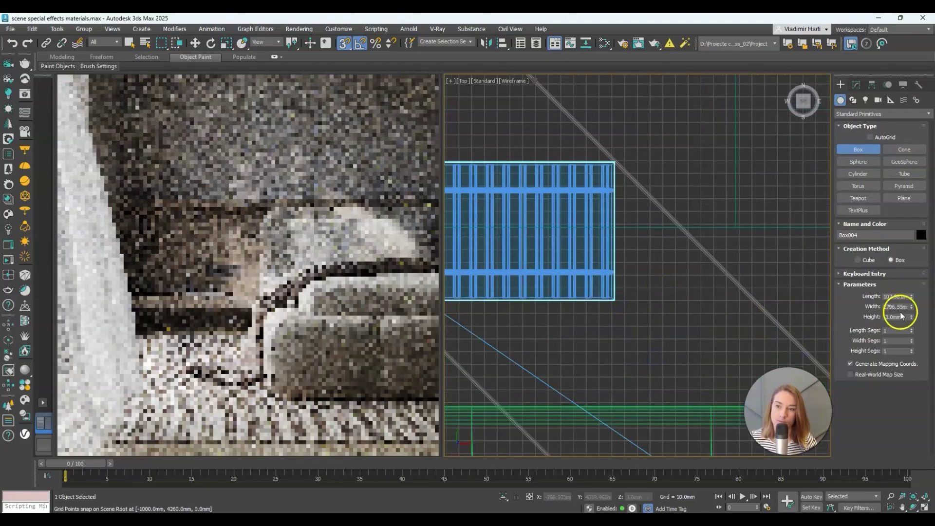
{"action": "key", "text": "f"}
{"action": "key", "text": "z"}
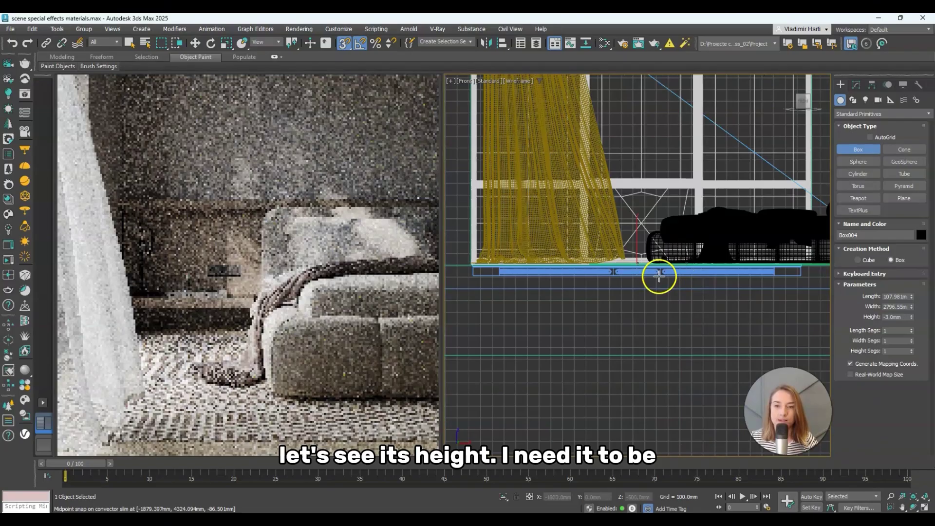
{"action": "scroll", "coordinate": [629, 307], "scroll_direction": "up", "scroll_amount": 2}
Set Box004's height to about -112.14 mm and nudge it slightly upward.
{"action": "key", "text": "w"}
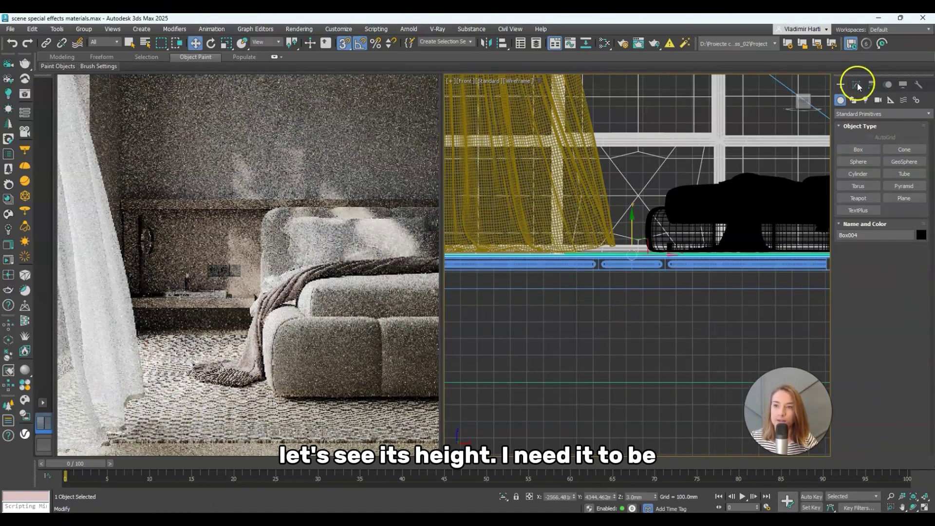
{"action": "left_click", "coordinate": [857, 85]}
{"action": "double_click", "coordinate": [895, 241]}
{"action": "type", "text": "-20"}
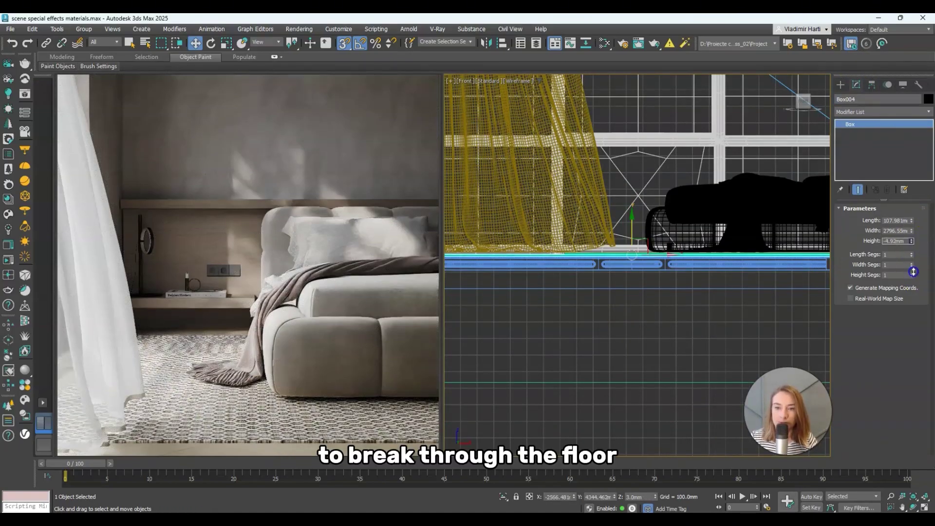
{"action": "key", "text": "Return"}
{"action": "left_click_drag", "start_coordinate": [10, 509], "coordinate": [192, 24]}
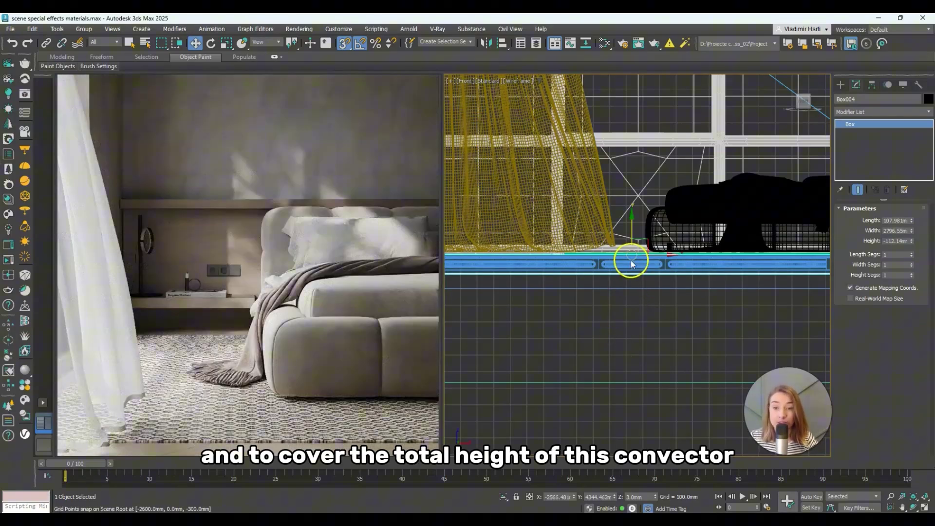
{"action": "scroll", "coordinate": [628, 239], "scroll_direction": "up", "scroll_amount": 5}
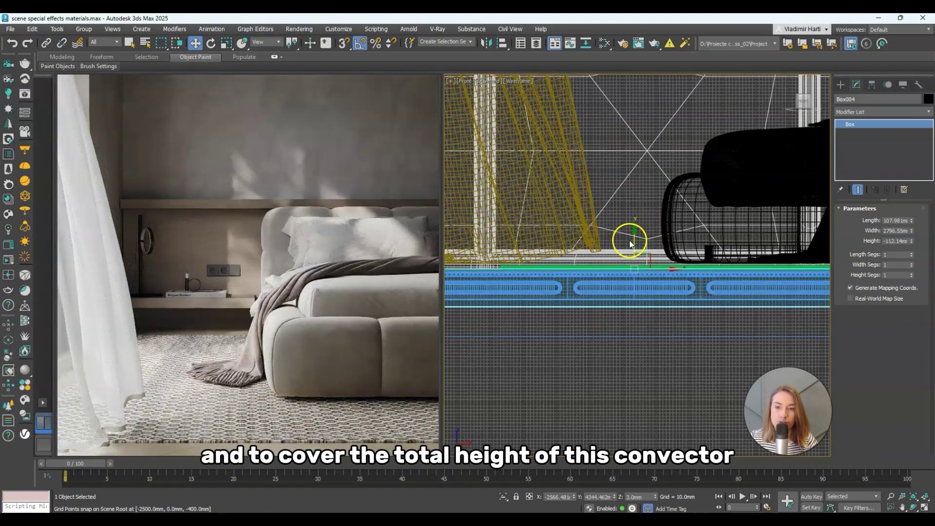
{"action": "left_click_drag", "start_coordinate": [637, 250], "coordinate": [637, 245]}
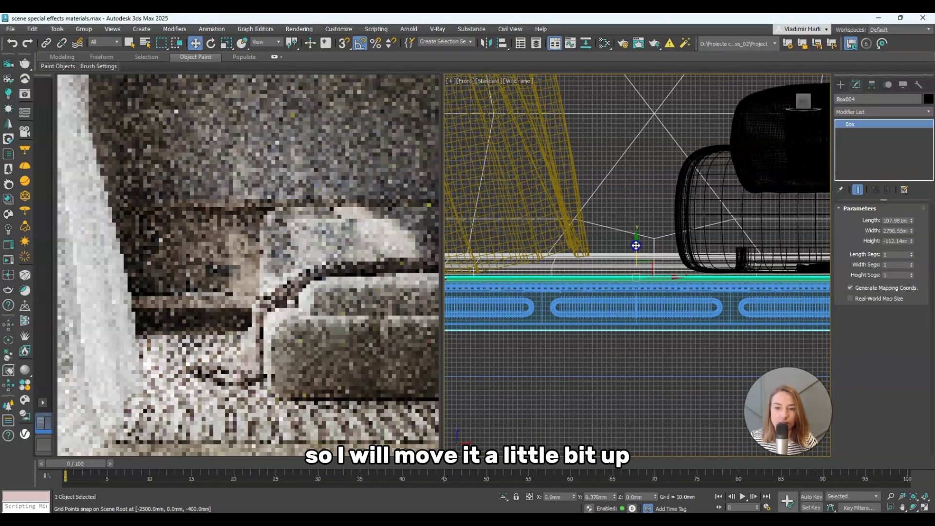
{"action": "left_click", "coordinate": [616, 263]}
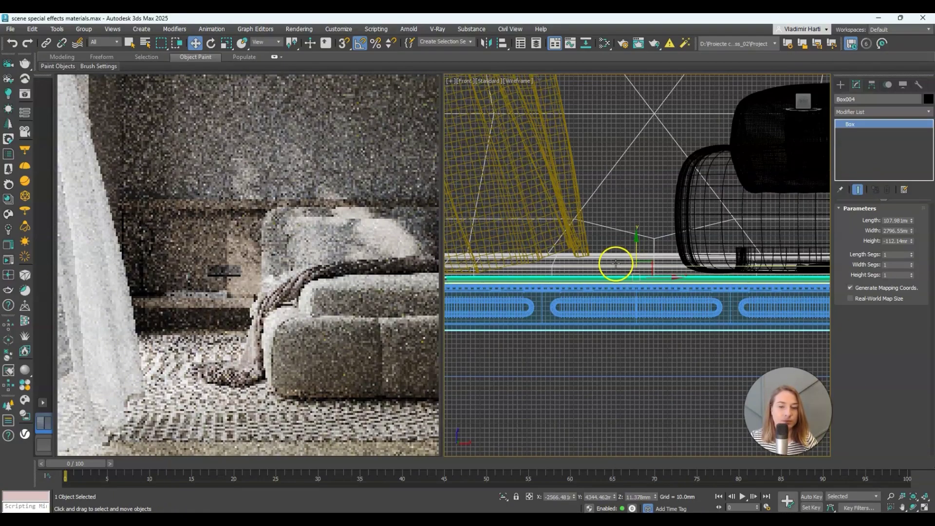
{"action": "left_click", "coordinate": [521, 199]}
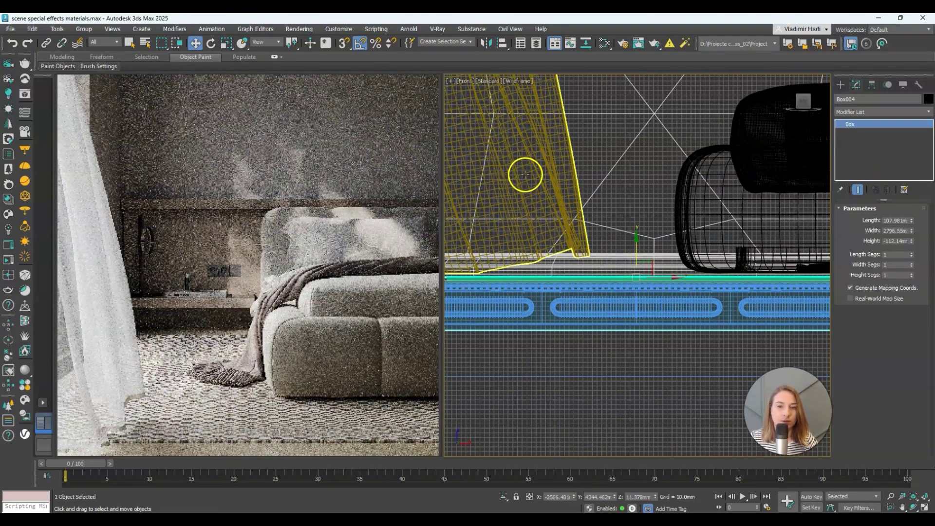
Hide the curtain with Hide Selection, then select the convector.
{"action": "right_click", "coordinate": [526, 142]}
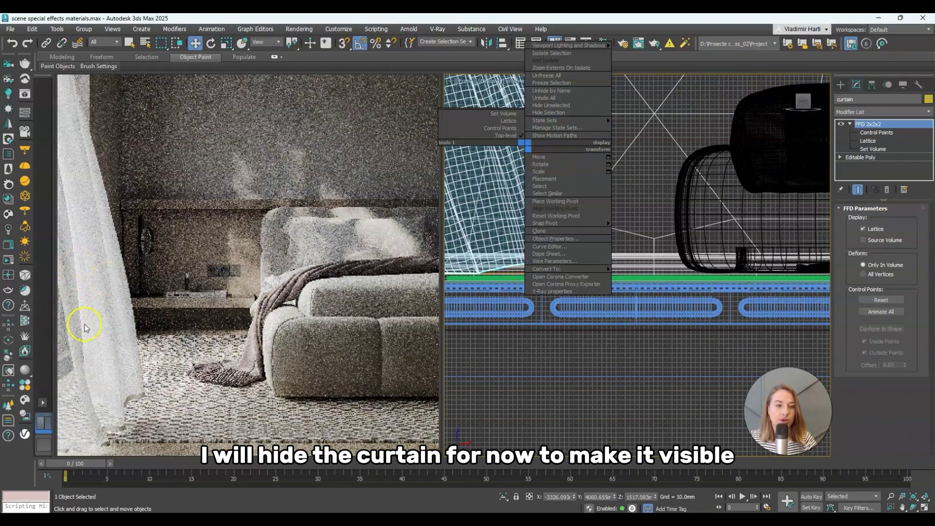
{"action": "left_click", "coordinate": [549, 113]}
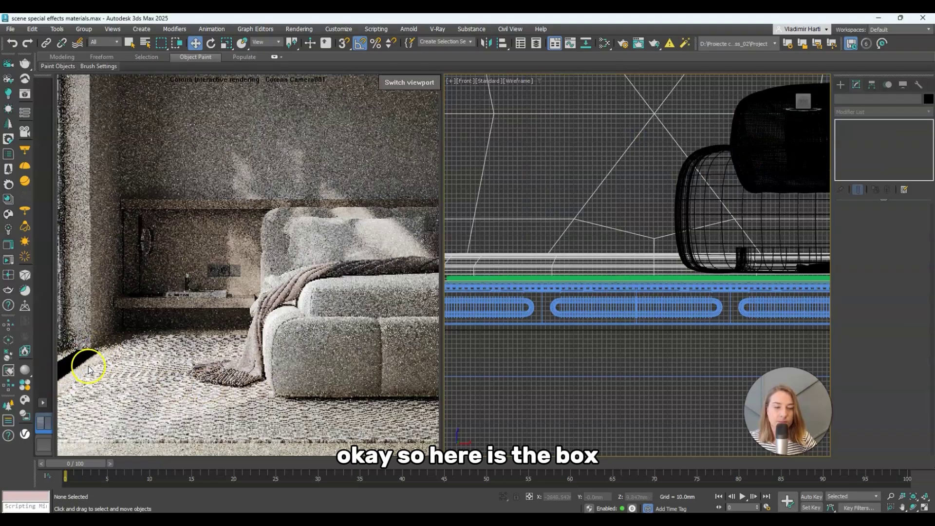
{"action": "left_click", "coordinate": [641, 330]}
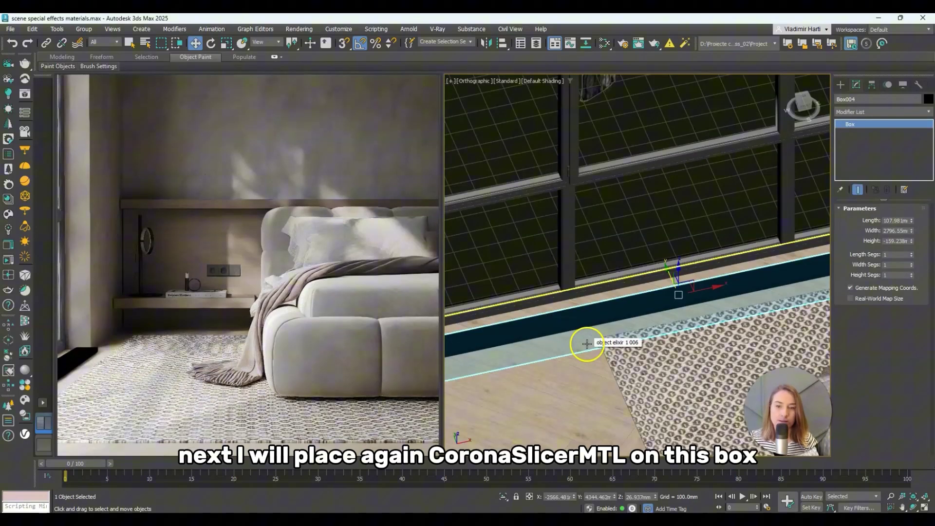
Assign the existing CoronaSlicerMtl to Box004 and show the view in wireframe.
{"action": "key", "text": "m"}
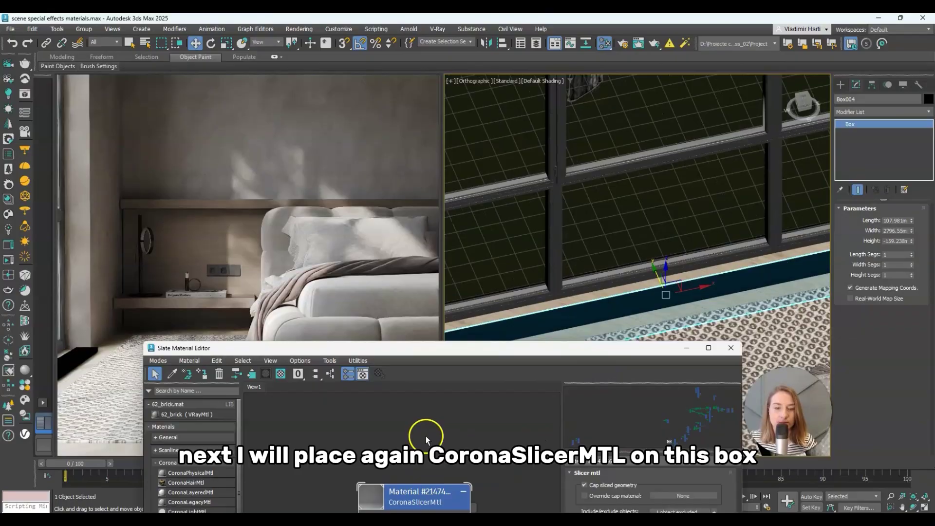
{"action": "middle_click_drag", "start_coordinate": [426, 440], "coordinate": [417, 380]}
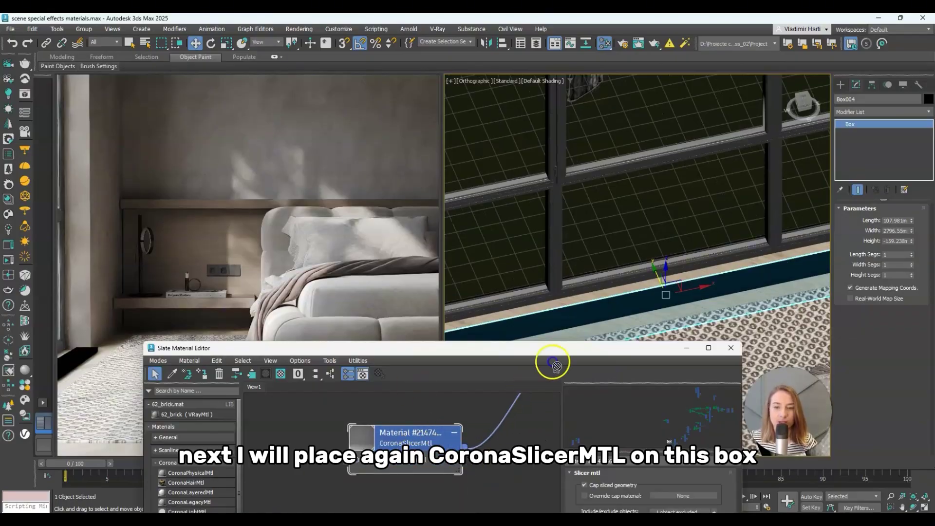
{"action": "left_click_drag", "start_coordinate": [555, 365], "coordinate": [634, 307]}
{"action": "left_click", "coordinate": [451, 474]}
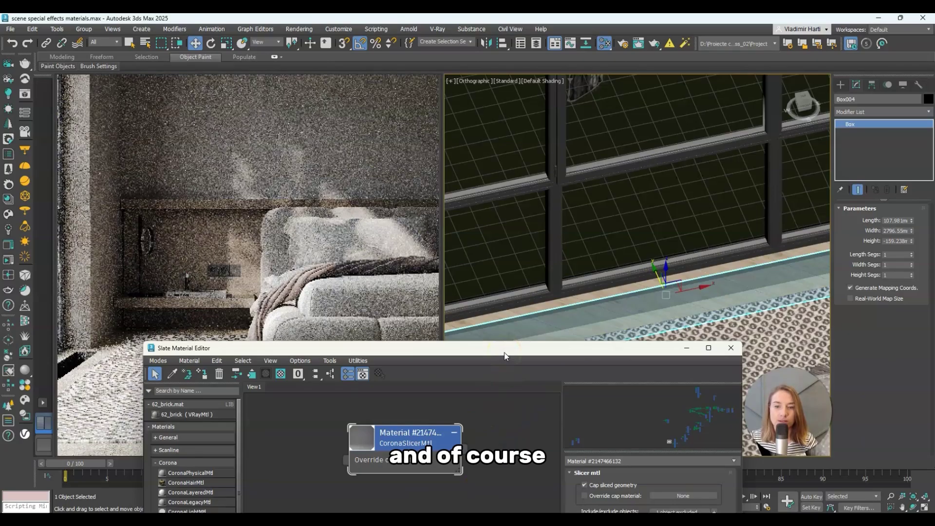
{"action": "left_click", "coordinate": [86, 369]}
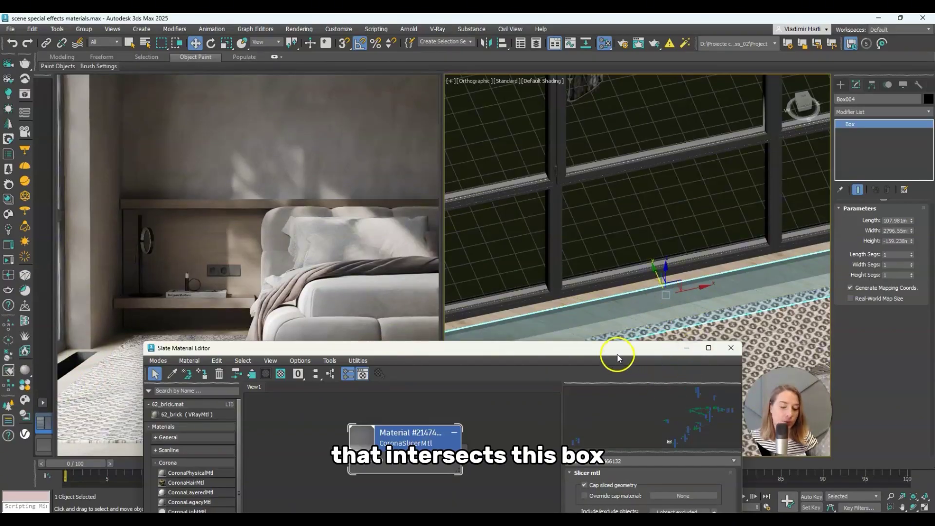
{"action": "key", "text": "F3"}
Select the convector and add slicer box Box004 to the selection.
{"action": "left_click", "coordinate": [641, 300]}
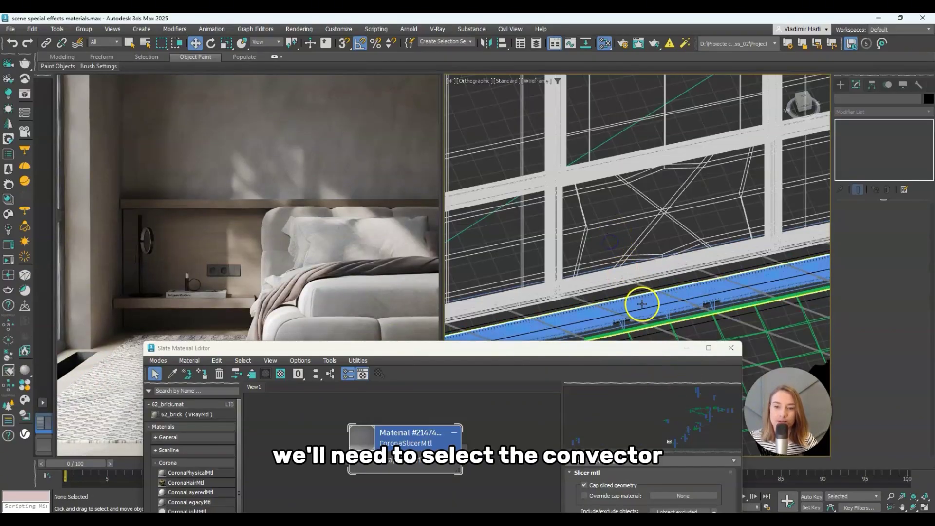
{"action": "left_click_drag", "start_coordinate": [595, 356], "coordinate": [584, 302]}
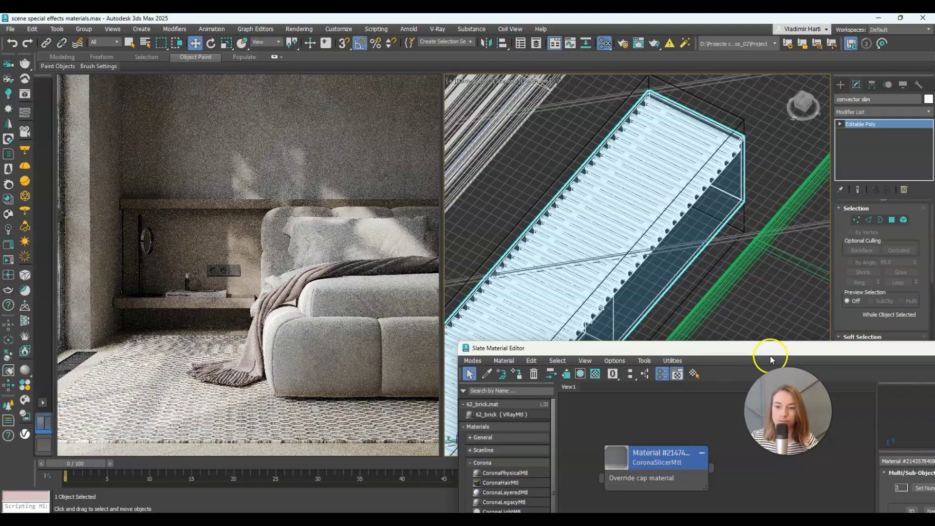
{"action": "left_click_drag", "start_coordinate": [768, 356], "coordinate": [593, 365]}
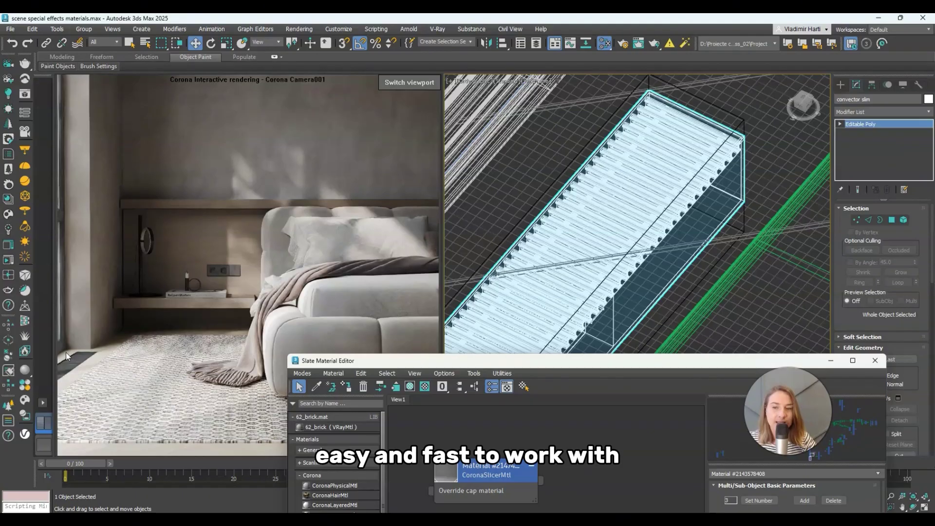
{"action": "left_click", "coordinate": [646, 197]}
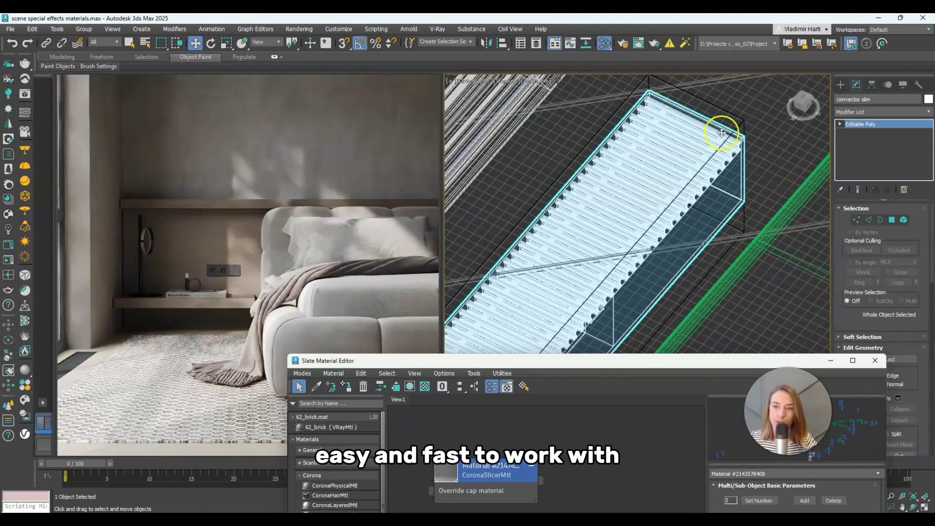
{"action": "left_click", "coordinate": [740, 121], "text": "ctrl"}
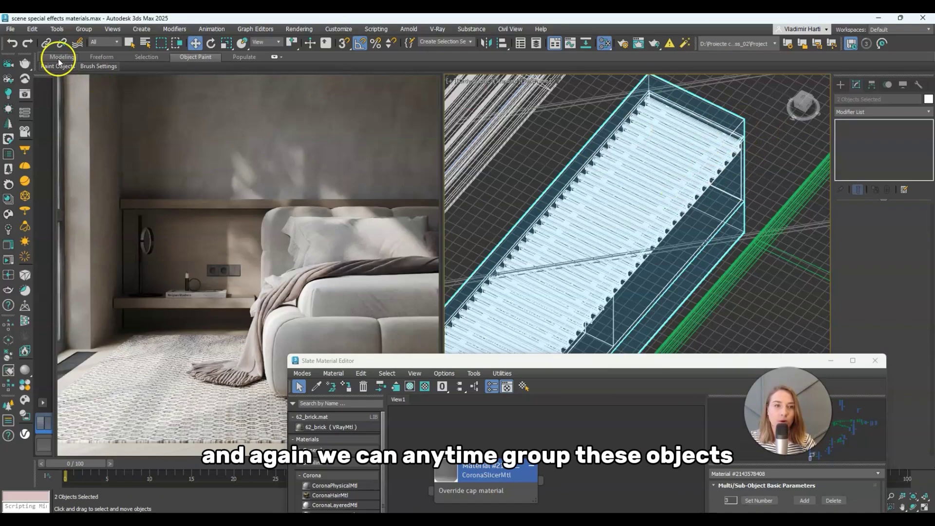
Group the convector and Box004 under the name 'convector'.
{"action": "left_click", "coordinate": [83, 30]}
{"action": "left_click", "coordinate": [87, 40]}
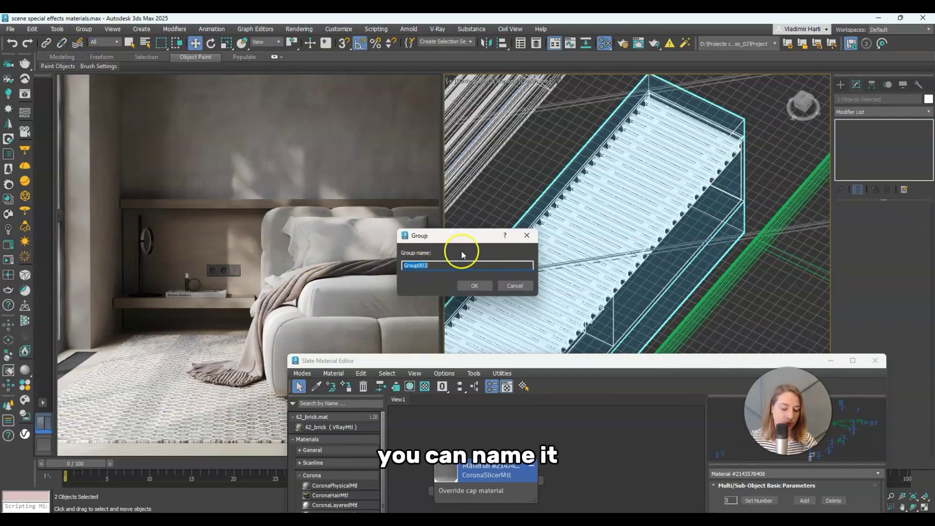
{"action": "type", "text": "convecto"}
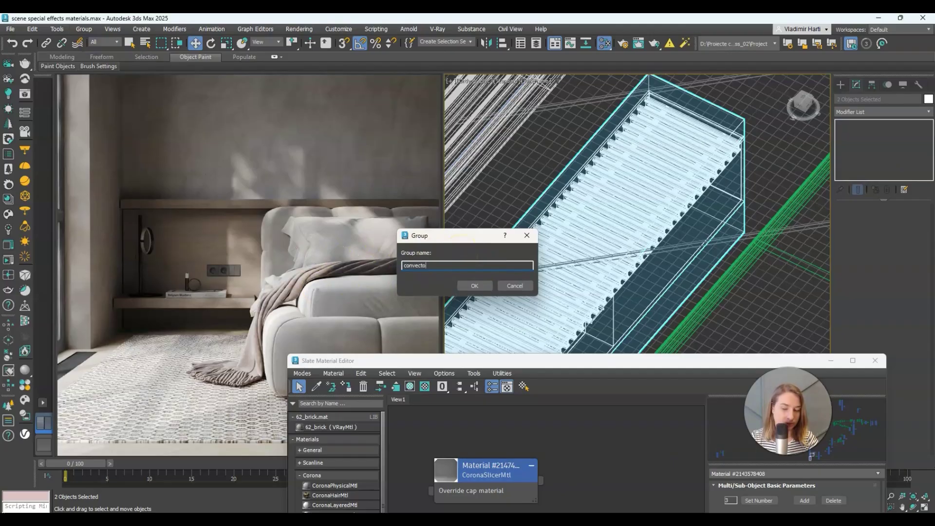
{"action": "type", "text": "r"}
{"action": "left_click", "coordinate": [469, 285]}
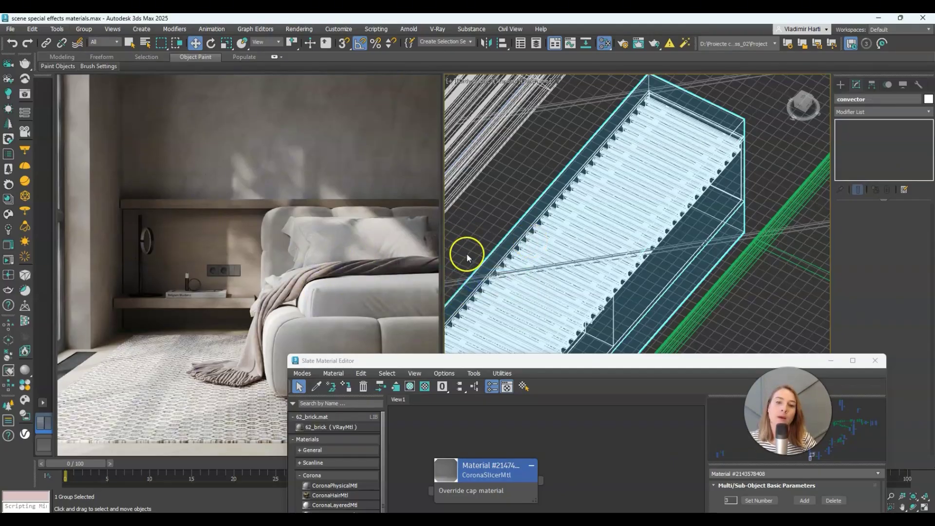
Close the Slate Material Editor and slide the convector group along the wall on Y.
{"action": "left_click", "coordinate": [874, 361]}
{"action": "scroll", "coordinate": [616, 246], "scroll_direction": "down", "scroll_amount": 5}
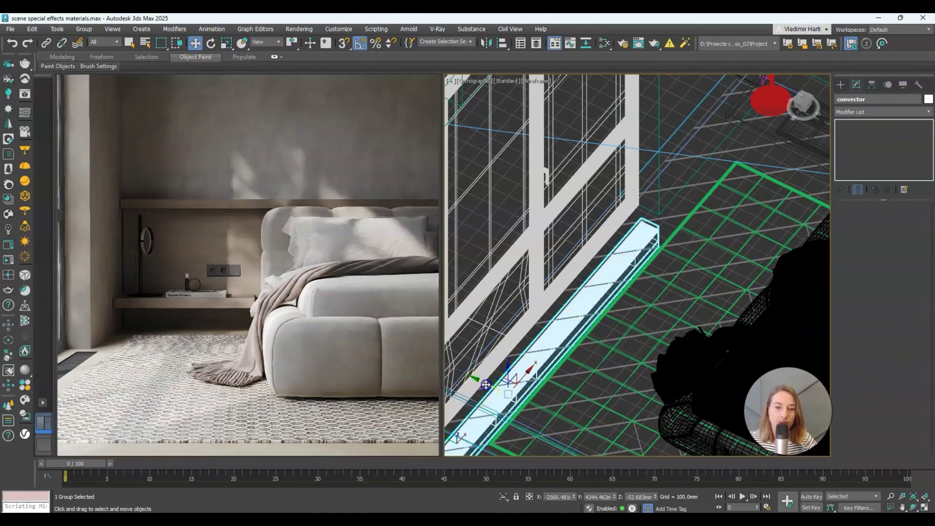
{"action": "left_click_drag", "start_coordinate": [486, 384], "coordinate": [479, 379]}
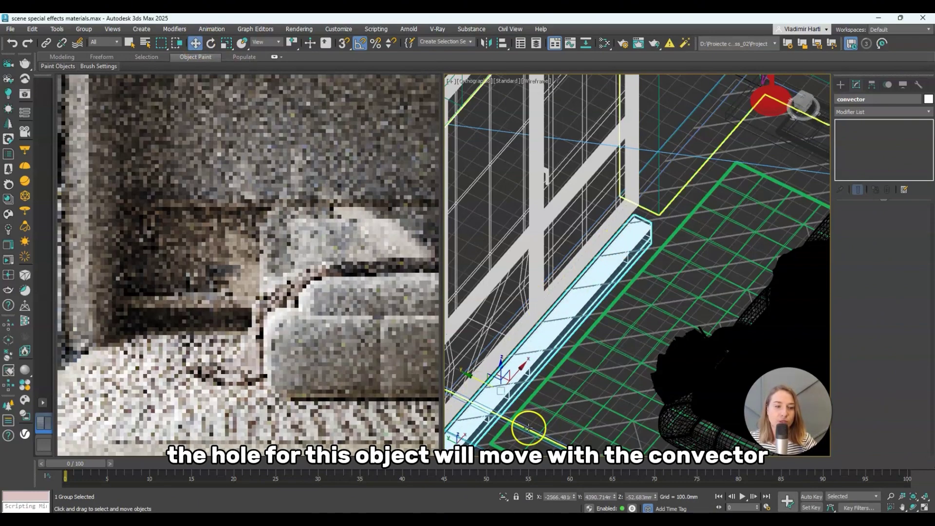
{"action": "left_click_drag", "start_coordinate": [484, 377], "coordinate": [533, 406]}
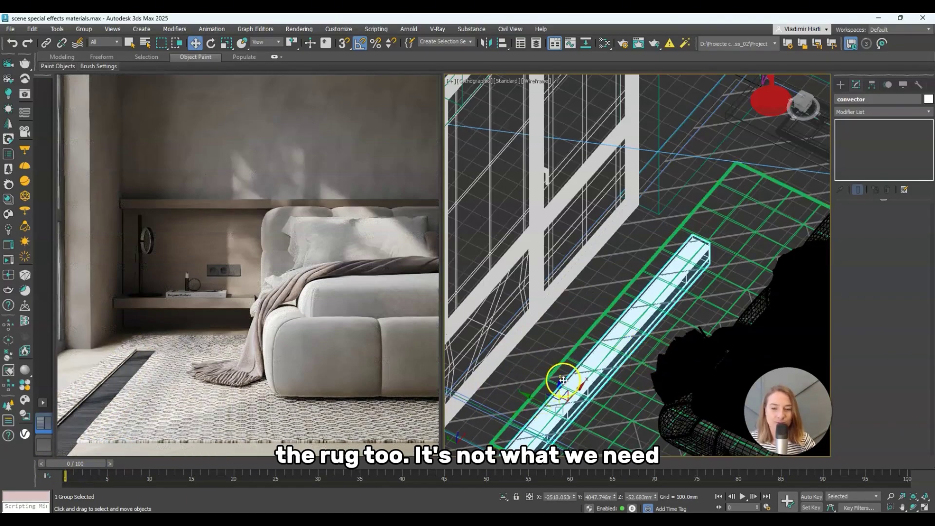
{"action": "left_click_drag", "start_coordinate": [538, 400], "coordinate": [491, 380]}
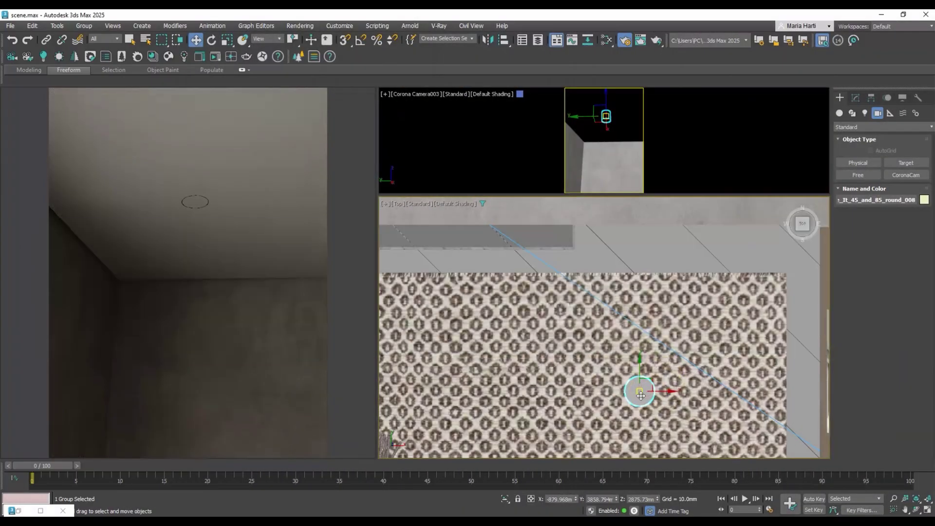
Draw a cylinder of radius 42.3 mm over the ceiling spotlight in Top view.
{"action": "left_click", "coordinate": [840, 113]}
{"action": "left_click", "coordinate": [858, 187]}
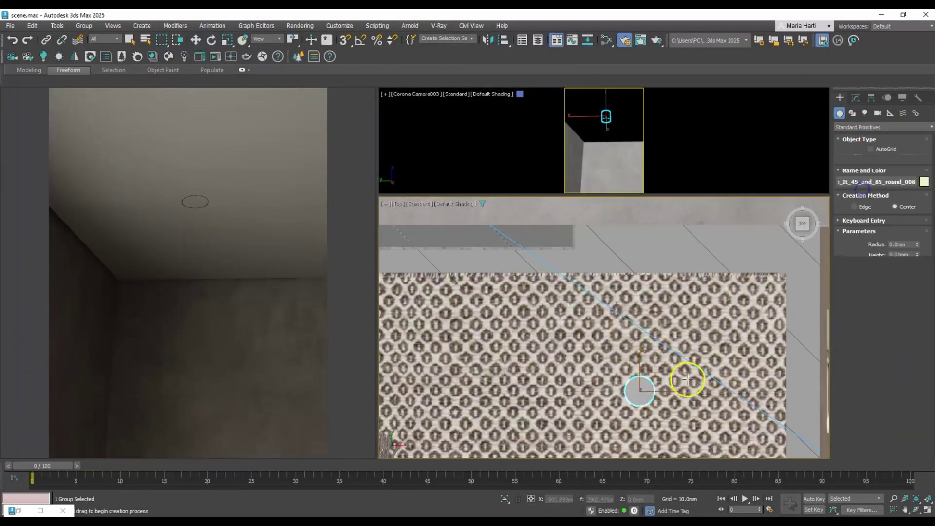
{"action": "scroll", "coordinate": [639, 355], "scroll_direction": "up", "scroll_amount": 5}
{"action": "key", "text": "F3"}
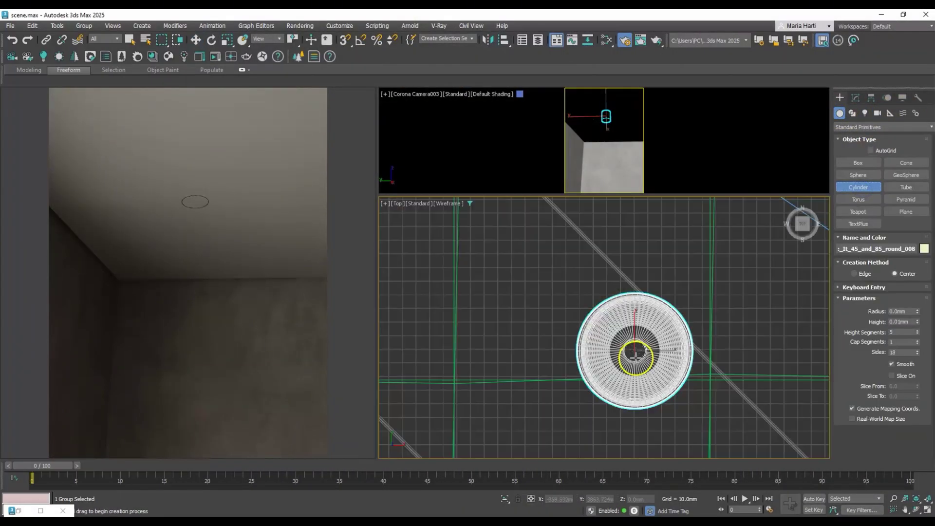
{"action": "scroll", "coordinate": [629, 343], "scroll_direction": "up", "scroll_amount": 3}
{"action": "left_click_drag", "start_coordinate": [627, 336], "coordinate": [631, 341]}
{"action": "scroll", "coordinate": [631, 342], "scroll_direction": "down", "scroll_amount": 3}
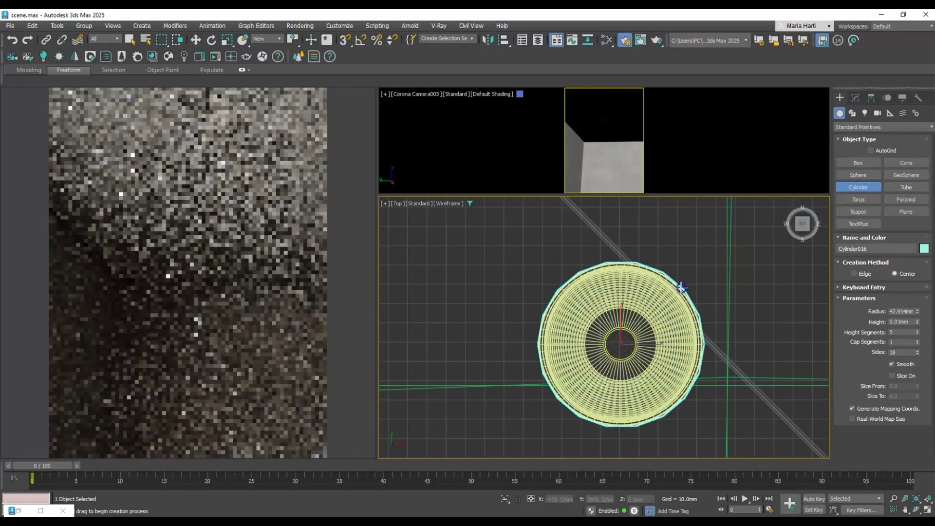
{"action": "scroll", "coordinate": [693, 304], "scroll_direction": "up", "scroll_amount": 5}
{"action": "left_click_drag", "start_coordinate": [918, 351], "coordinate": [918, 337]}
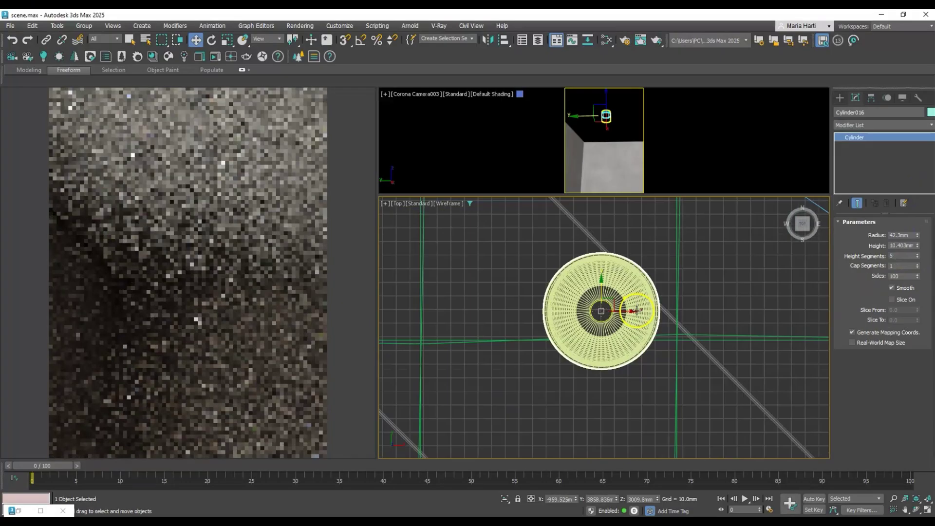
Give the cylinder 100 sides, about 96 mm height, 1 height segment, and lower it through the ceiling.
{"action": "key", "text": "f"}
{"action": "key", "text": "z"}
{"action": "left_click", "coordinate": [913, 280]}
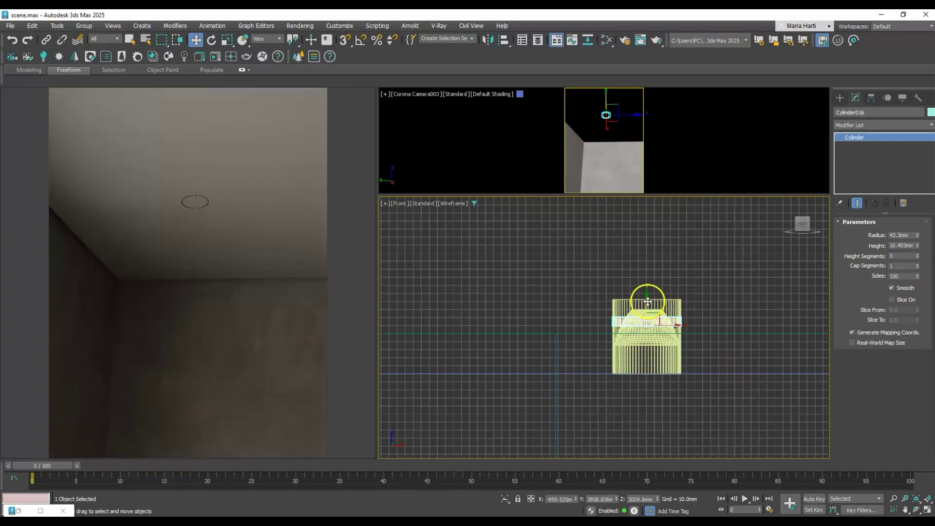
{"action": "left_click_drag", "start_coordinate": [647, 302], "coordinate": [647, 352]}
{"action": "left_click", "coordinate": [918, 247]}
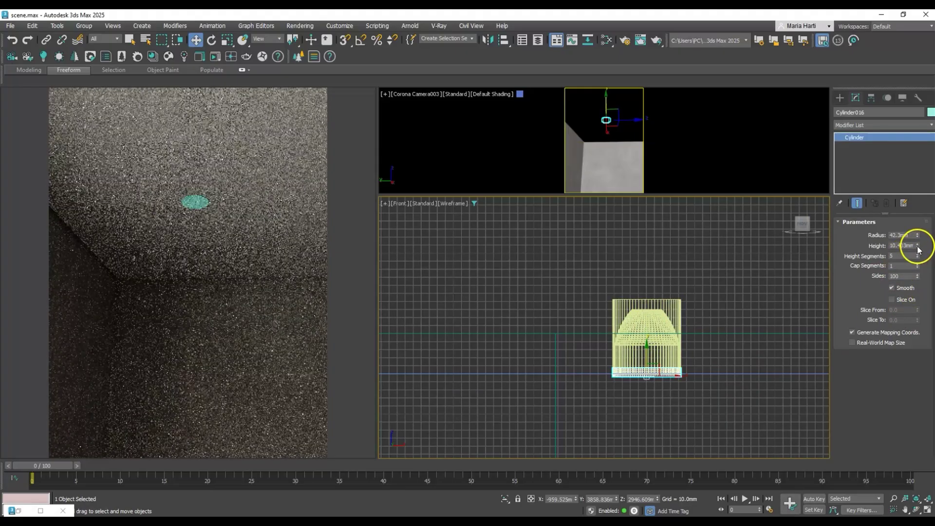
{"action": "left_click_drag", "start_coordinate": [918, 249], "coordinate": [880, 393]}
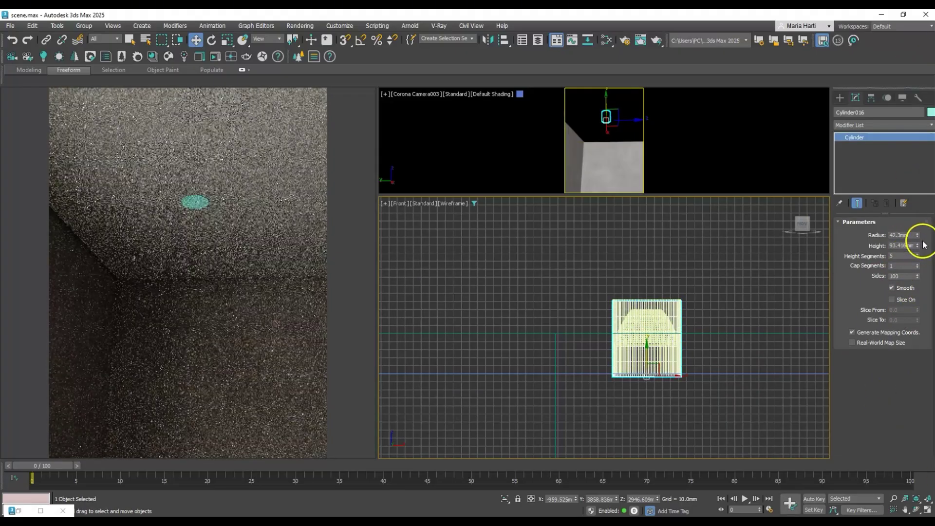
{"action": "left_click_drag", "start_coordinate": [924, 245], "coordinate": [924, 239]}
{"action": "right_click", "coordinate": [918, 256]}
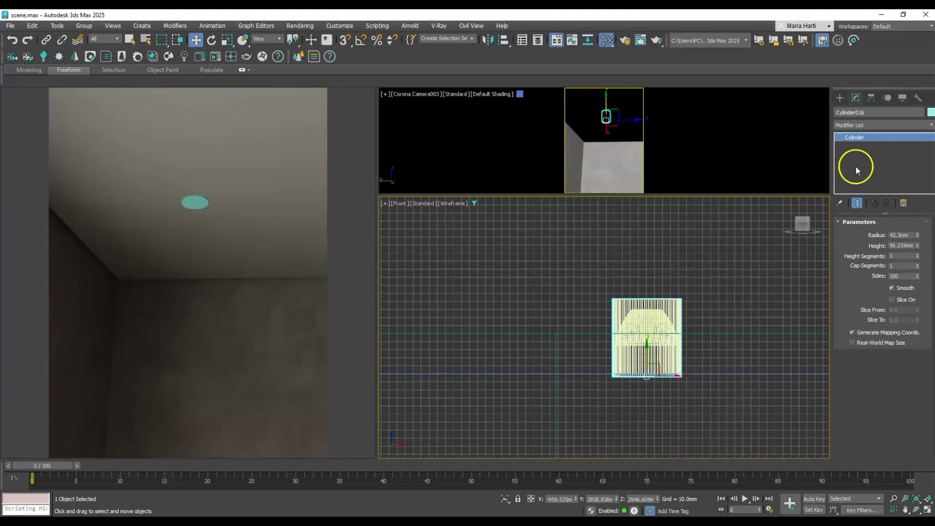
Assign the CoronaSlicerMtl to Cylinder016 in the Slate Material Editor.
{"action": "key", "text": "m"}
{"action": "left_click", "coordinate": [447, 180]}
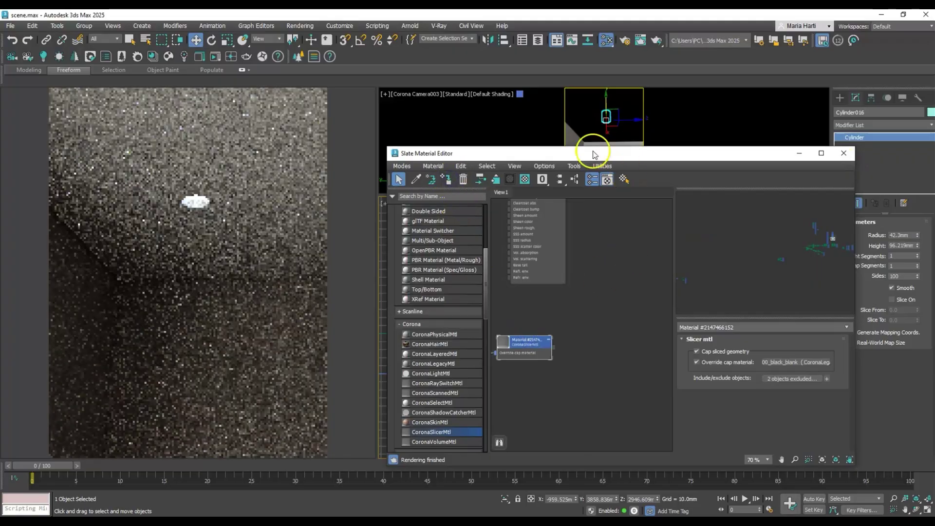
{"action": "left_click_drag", "start_coordinate": [627, 152], "coordinate": [716, 149]}
{"action": "scroll", "coordinate": [640, 322], "scroll_direction": "up", "scroll_amount": 5}
Select the downlight and its slicer cylinder and group them as 'spot light'.
{"action": "left_click", "coordinate": [617, 358]}
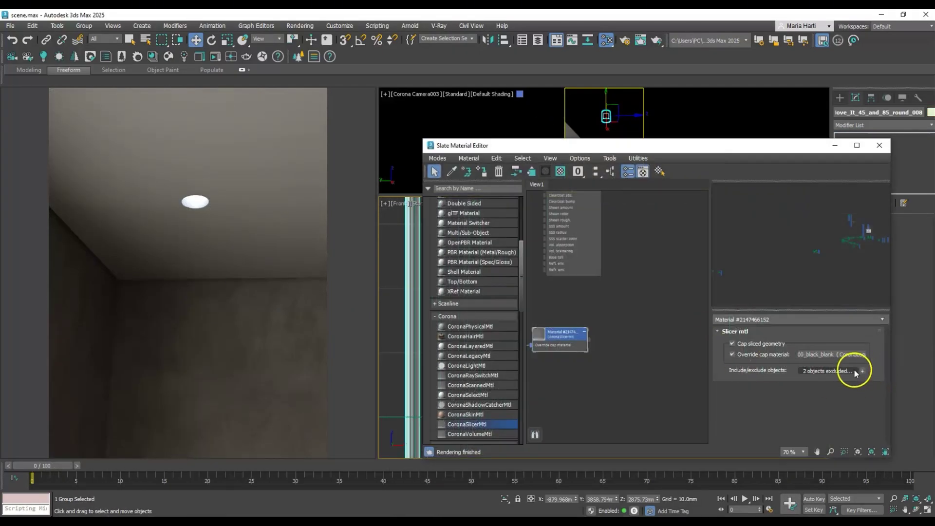
{"action": "left_click", "coordinate": [879, 145]}
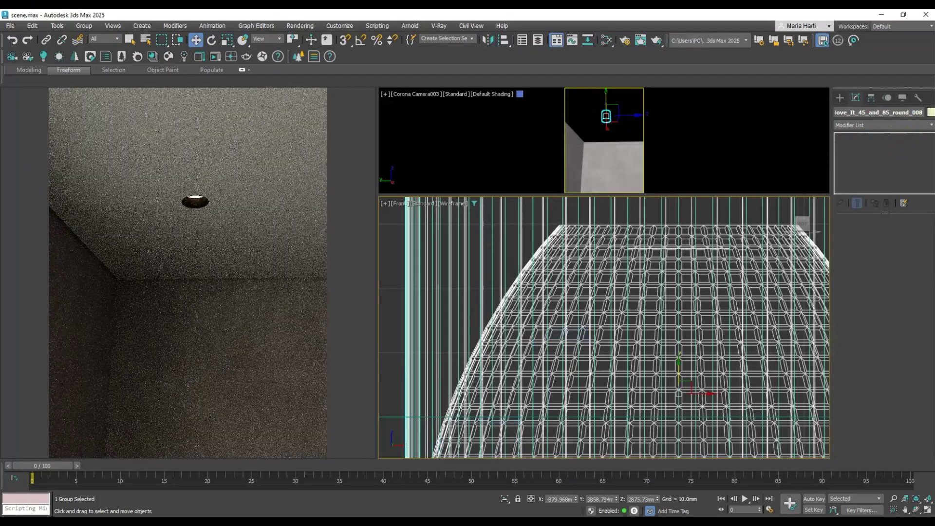
{"action": "left_click", "coordinate": [416, 287], "text": "ctrl"}
{"action": "scroll", "coordinate": [478, 282], "scroll_direction": "up", "scroll_amount": 2}
{"action": "left_click", "coordinate": [84, 25]}
{"action": "left_click", "coordinate": [98, 39]}
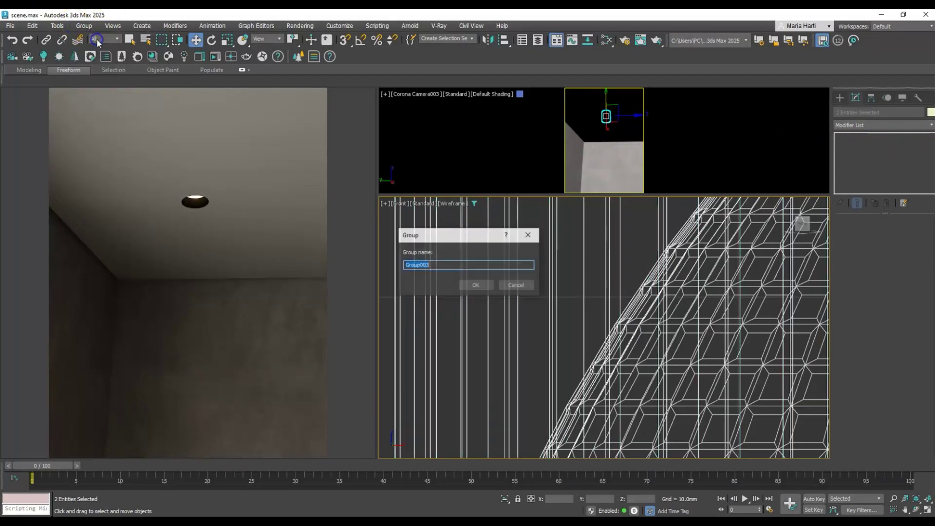
{"action": "type", "text": "spot light"}
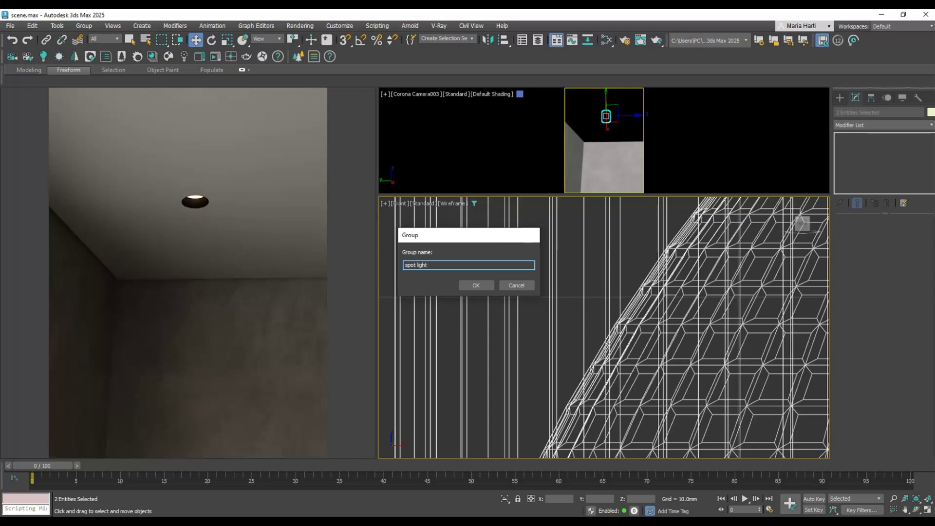
{"action": "key", "text": "Return"}
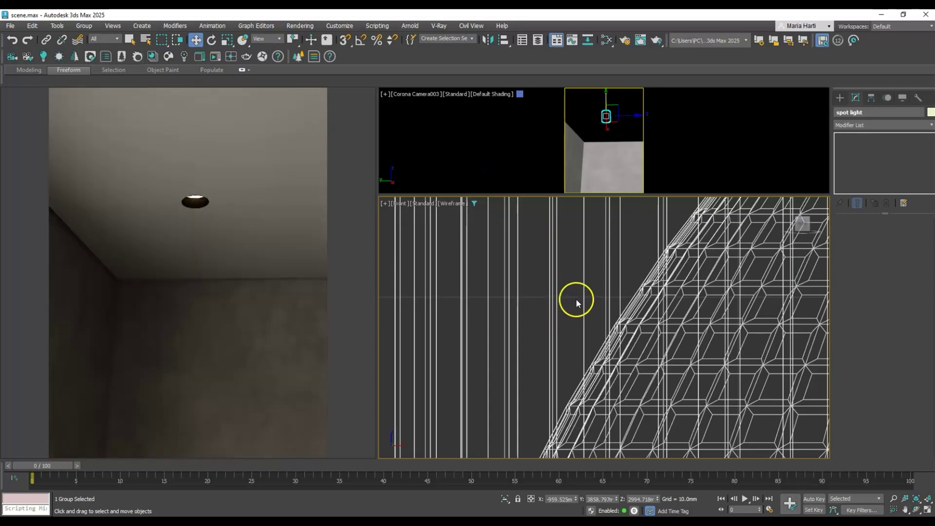
{"action": "key", "text": "z"}
{"action": "scroll", "coordinate": [604, 328], "scroll_direction": "down", "scroll_amount": 3}
Move the spot light group left and along Y in the Top view.
{"action": "key", "text": "t"}
{"action": "scroll", "coordinate": [605, 330], "scroll_direction": "up", "scroll_amount": 3}
{"action": "scroll", "coordinate": [605, 331], "scroll_direction": "down", "scroll_amount": 4}
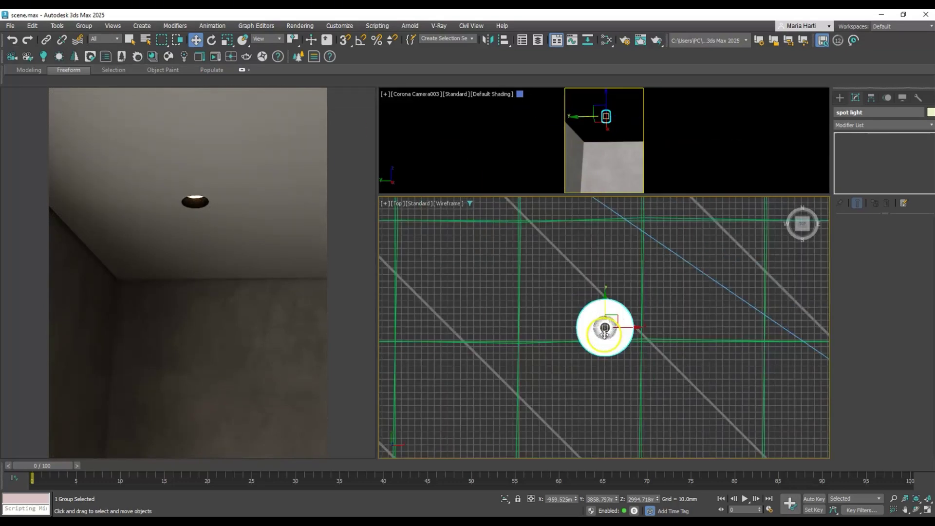
{"action": "scroll", "coordinate": [607, 335], "scroll_direction": "up", "scroll_amount": 1}
{"action": "left_click_drag", "start_coordinate": [607, 336], "coordinate": [656, 373]}
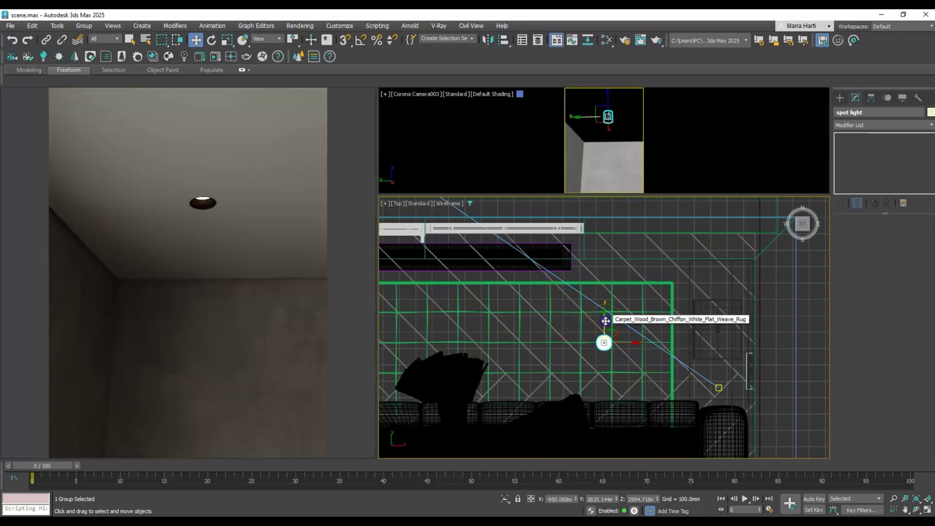
{"action": "mouse_move", "coordinate": [605, 321]}
{"action": "left_mouse_down"}
{"action": "mouse_move", "coordinate": [606, 277]}
{"action": "mouse_move", "coordinate": [606, 385]}
{"action": "mouse_move", "coordinate": [586, 306]}
{"action": "mouse_move", "coordinate": [628, 314]}
{"action": "mouse_move", "coordinate": [651, 341]}
{"action": "mouse_move", "coordinate": [545, 342]}
{"action": "mouse_move", "coordinate": [575, 342]}
{"action": "left_mouse_up"}
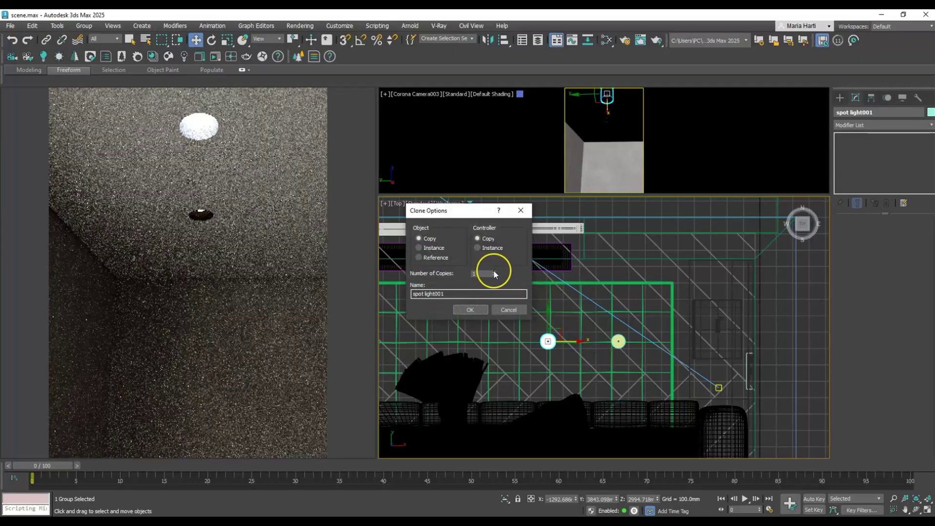
Create an instanced copy, spot light001, and set the selection filter to All.
{"action": "left_click", "coordinate": [418, 248]}
{"action": "left_click", "coordinate": [470, 309]}
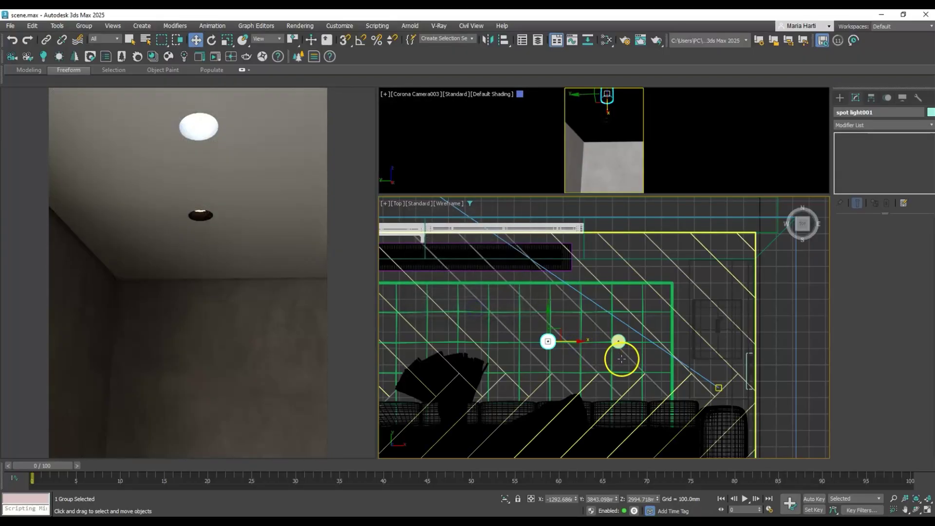
{"action": "left_click", "coordinate": [108, 39]}
{"action": "left_click", "coordinate": [95, 59]}
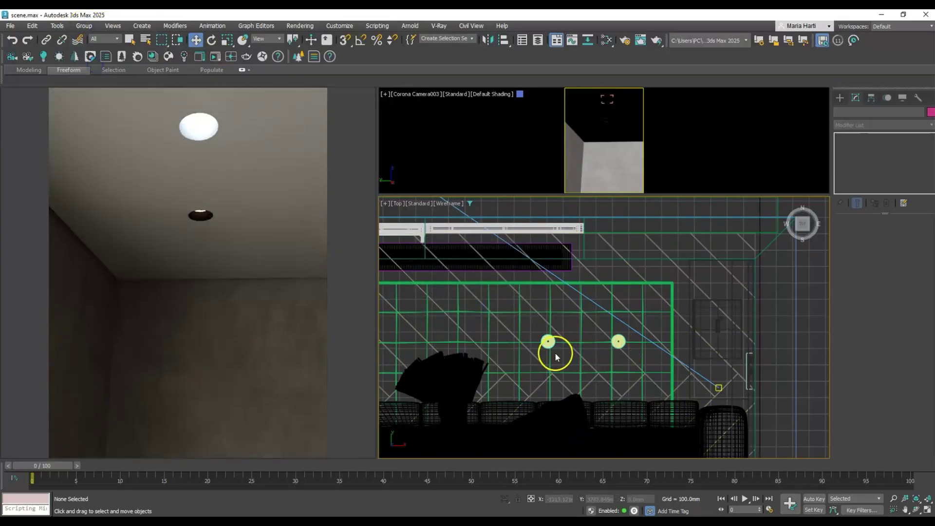
{"action": "left_click", "coordinate": [554, 351]}
{"action": "scroll", "coordinate": [582, 346], "scroll_direction": "up", "scroll_amount": 10}
Check the slicer material, then select both spot light groups and move them left together.
{"action": "key", "text": "m"}
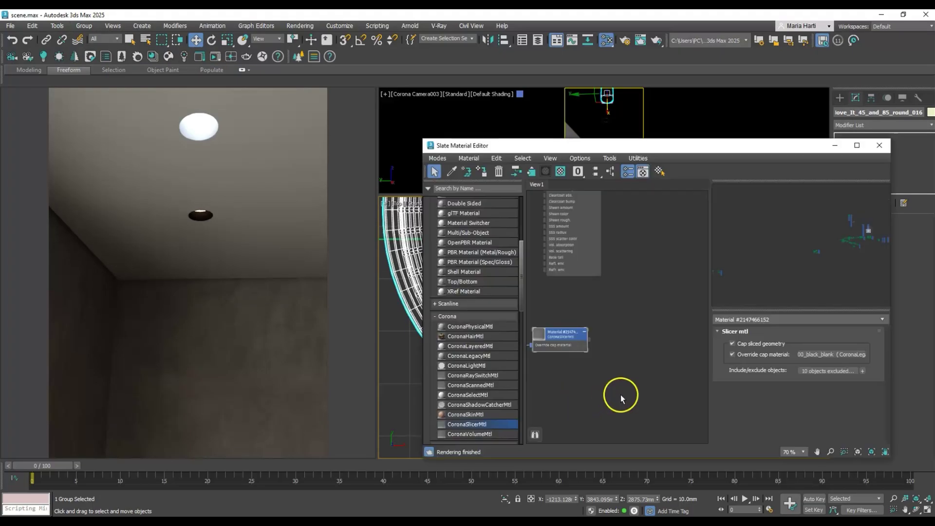
{"action": "left_click", "coordinate": [879, 145]}
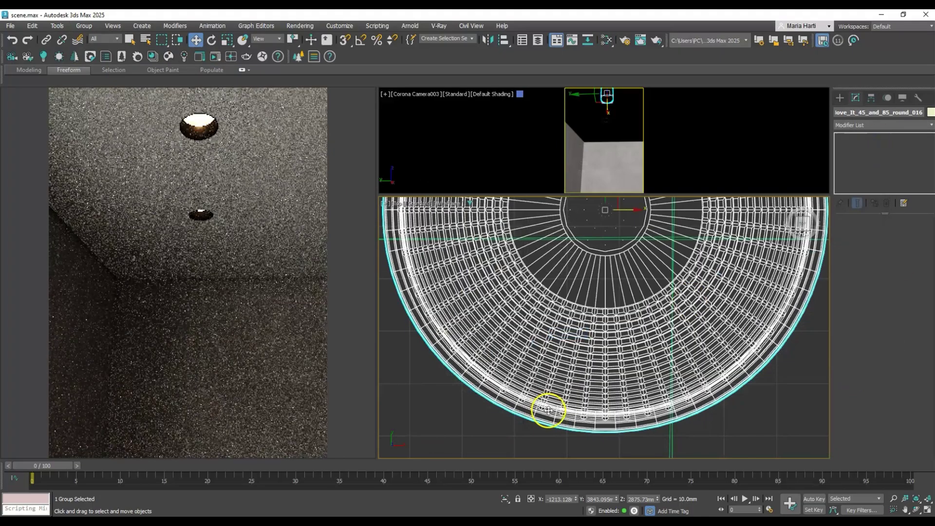
{"action": "scroll", "coordinate": [584, 404], "scroll_direction": "up", "scroll_amount": 10}
{"action": "scroll", "coordinate": [621, 413], "scroll_direction": "up", "scroll_amount": 5}
{"action": "left_click", "coordinate": [105, 39]}
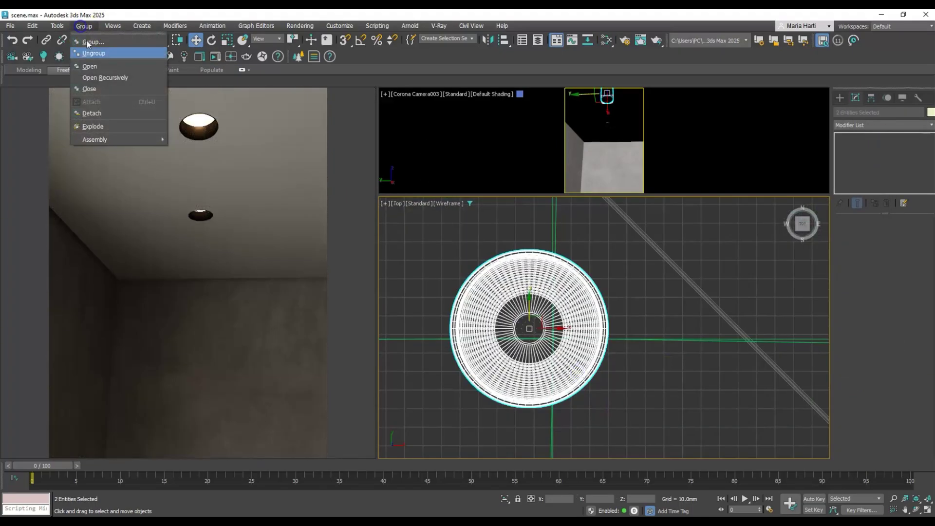
{"action": "left_click", "coordinate": [97, 86]}
{"action": "scroll", "coordinate": [736, 343], "scroll_direction": "down", "scroll_amount": 8}
{"action": "left_click", "coordinate": [735, 342], "text": "ctrl"}
{"action": "scroll", "coordinate": [674, 332], "scroll_direction": "down", "scroll_amount": 5}
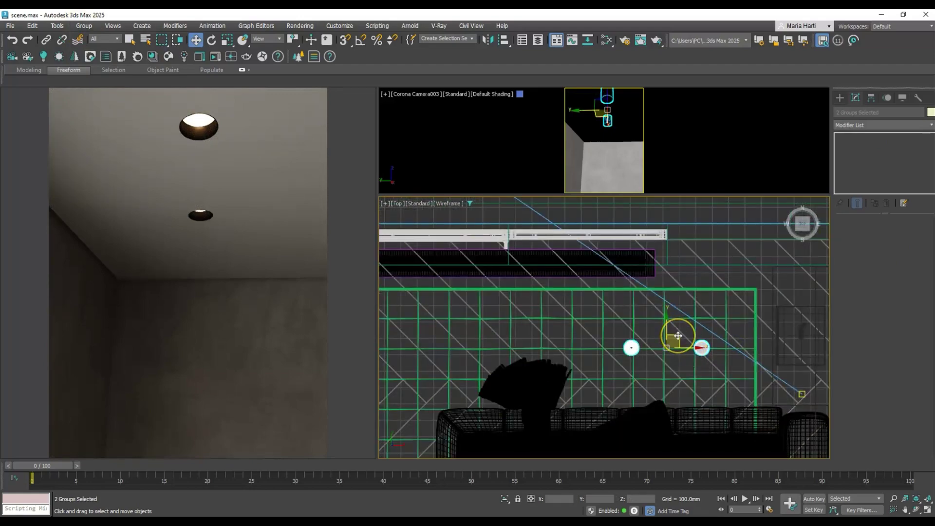
{"action": "left_click_drag", "start_coordinate": [678, 336], "coordinate": [701, 346]}
{"action": "left_click", "coordinate": [639, 347]}
Rotate both spot light groups 90° with angle snap and slide them right along X.
{"action": "left_click", "coordinate": [709, 349], "text": "ctrl"}
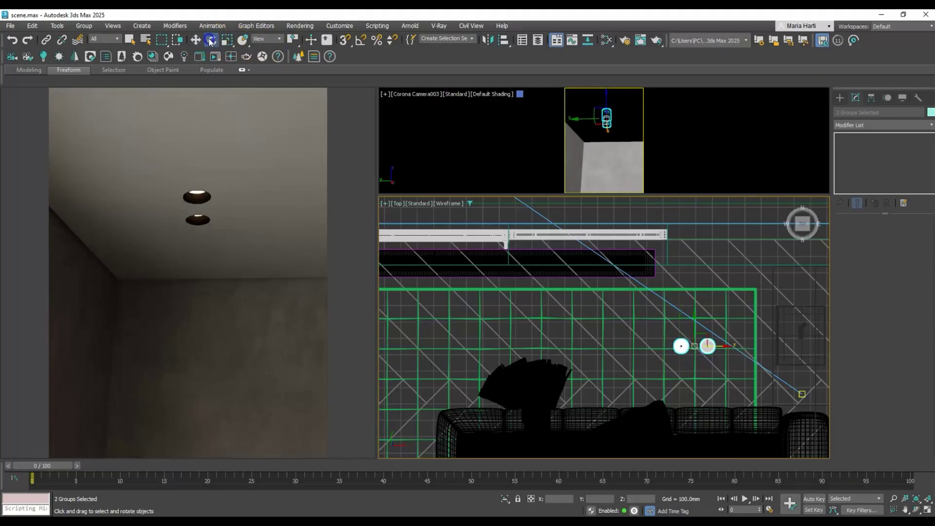
{"action": "key", "text": "e"}
{"action": "key", "text": "a"}
{"action": "left_click_drag", "start_coordinate": [704, 319], "coordinate": [736, 389]}
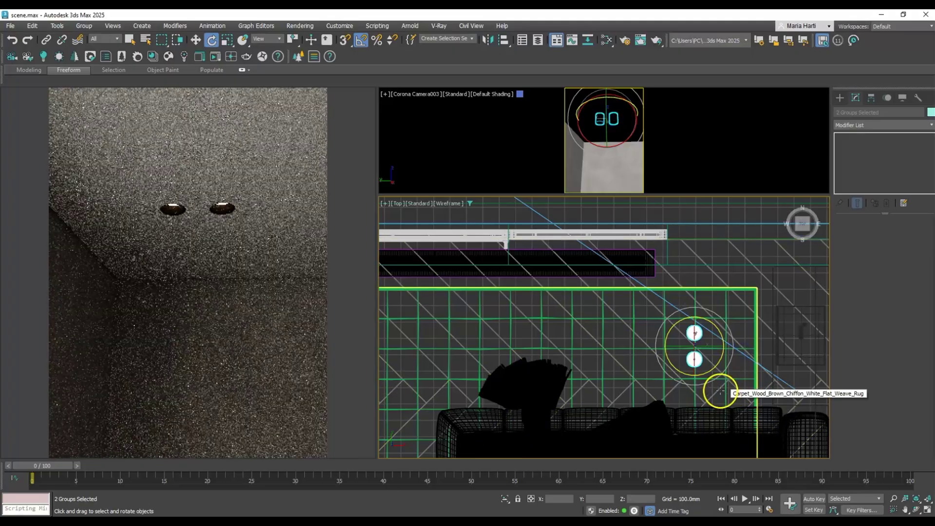
{"action": "key", "text": "w"}
{"action": "left_click_drag", "start_coordinate": [727, 352], "coordinate": [693, 397]}
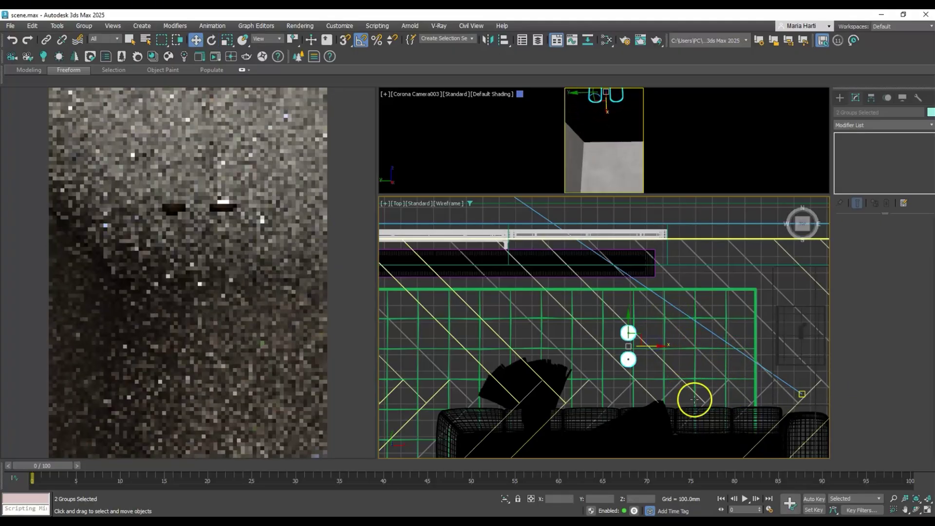
{"action": "left_click_drag", "start_coordinate": [655, 344], "coordinate": [693, 345]}
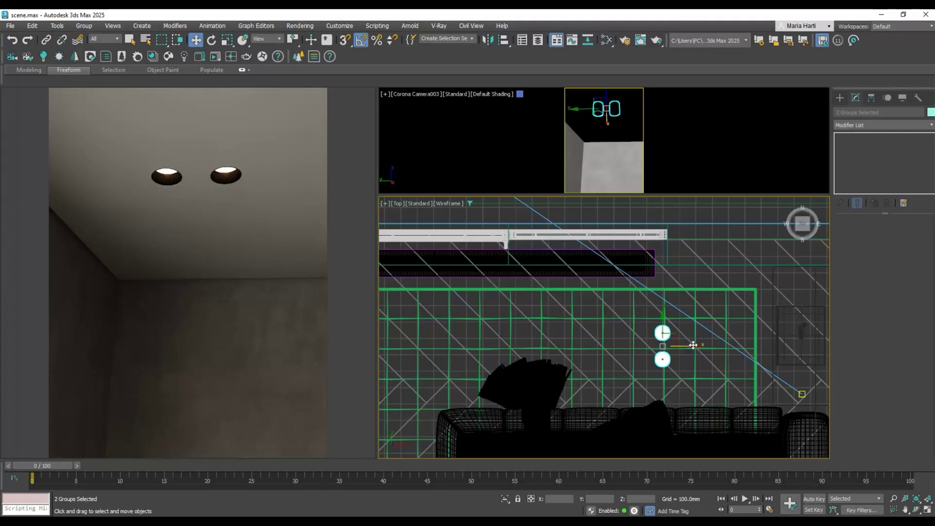
{"action": "left_click_drag", "start_coordinate": [693, 345], "coordinate": [762, 353]}
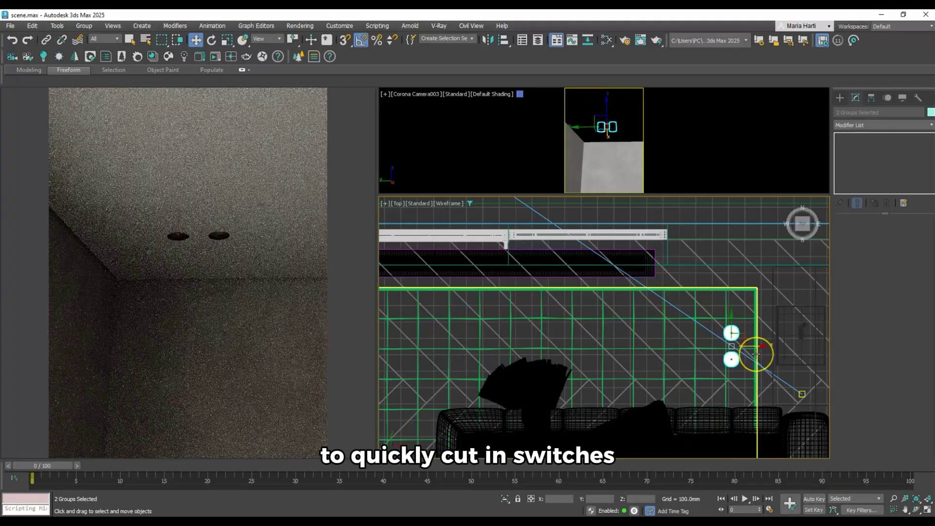
Shift the lights back along X, dolly the camera back, then move the lights down and left.
{"action": "left_click_drag", "start_coordinate": [756, 349], "coordinate": [666, 347]}
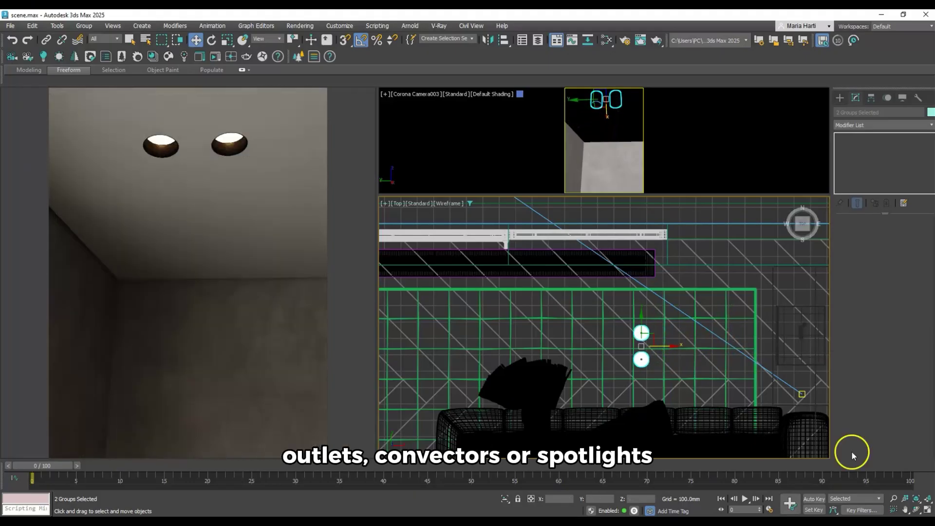
{"action": "middle_click_drag", "start_coordinate": [601, 104], "coordinate": [612, 132]}
{"action": "left_click", "coordinate": [893, 498]}
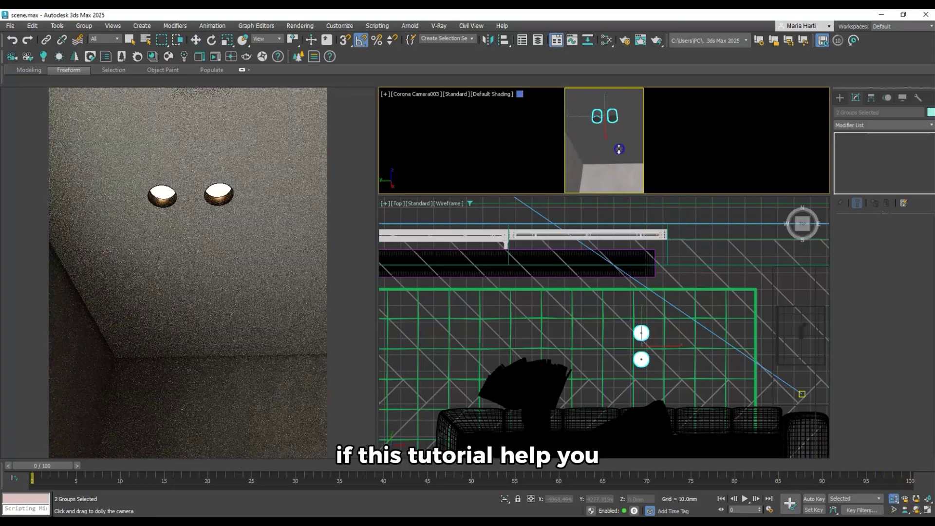
{"action": "left_click_drag", "start_coordinate": [620, 149], "coordinate": [621, 176]}
{"action": "right_click", "coordinate": [643, 341]}
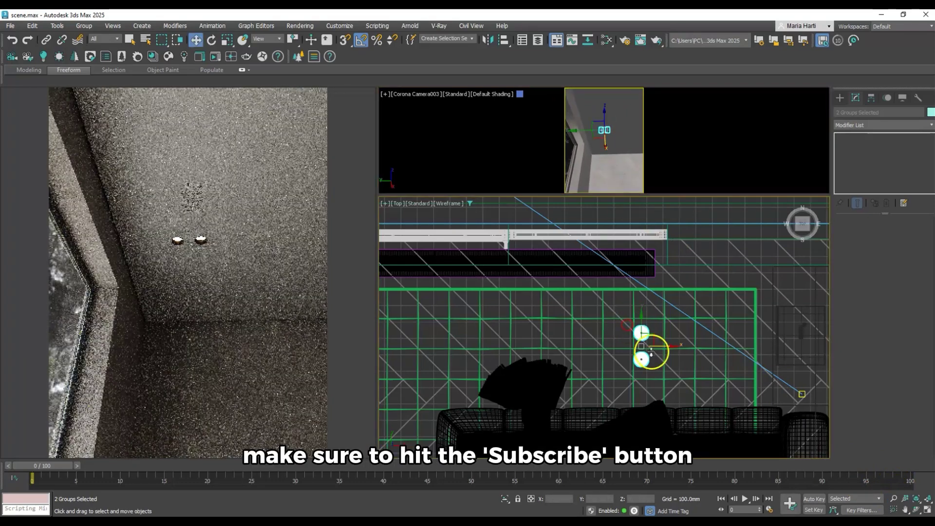
{"action": "left_click_drag", "start_coordinate": [639, 324], "coordinate": [639, 380]}
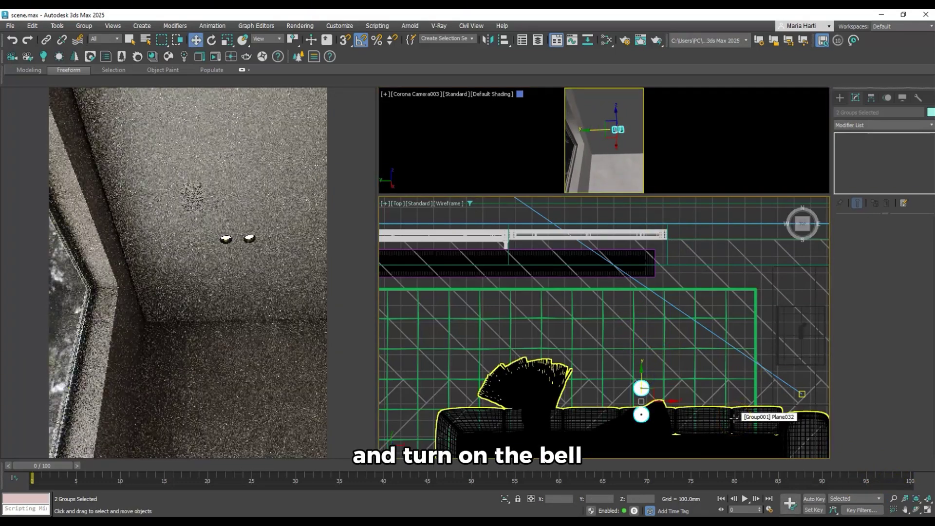
{"action": "left_click_drag", "start_coordinate": [668, 401], "coordinate": [629, 350]}
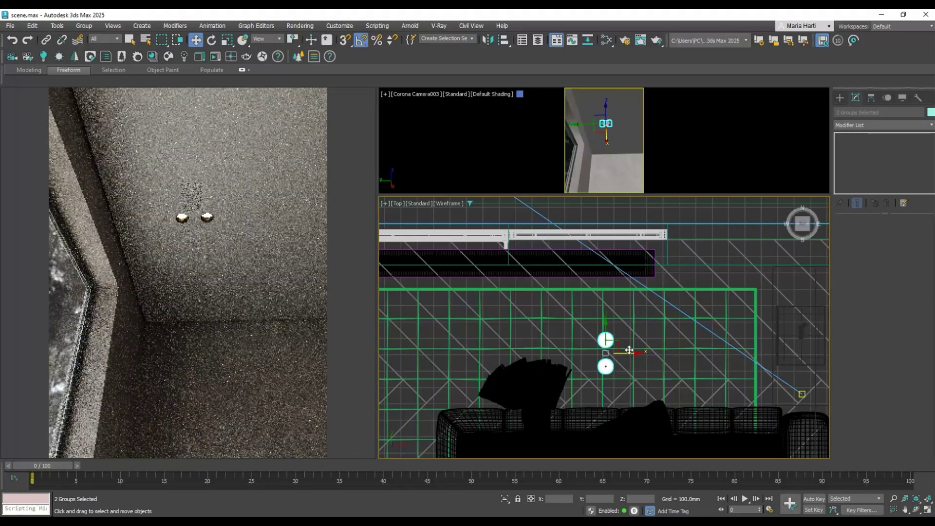